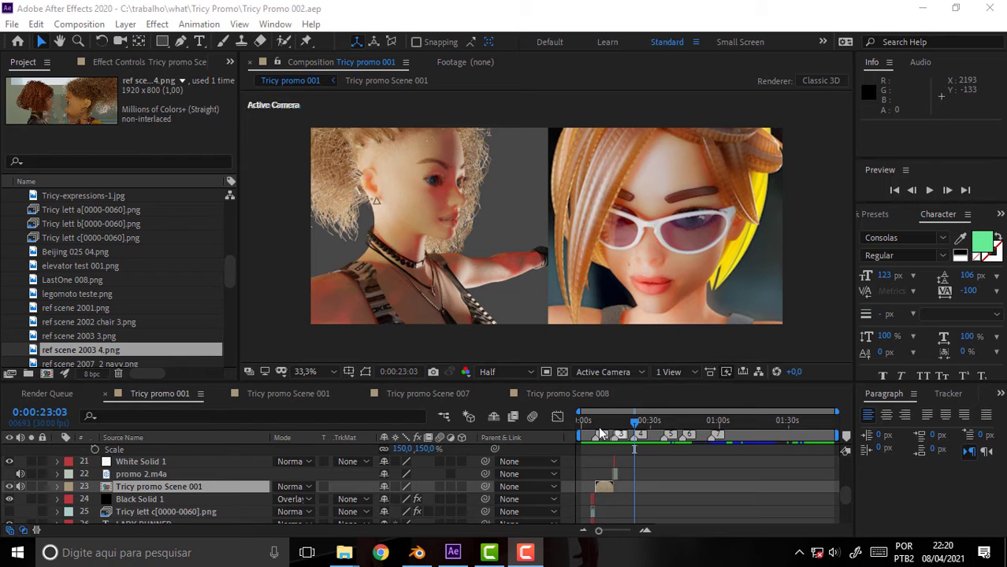
# Scrub the Tricy promo 001 timeline from 0:00:23:03 to about 0:00:46:05.
pyautogui.moveTo(639, 429)
pyautogui.mouseDown()
pyautogui.moveTo(700, 439)
pyautogui.moveTo(614, 449)
pyautogui.moveTo(707, 452)
pyautogui.moveTo(581, 451)
pyautogui.moveTo(617, 452)
pyautogui.moveTo(601, 453)
pyautogui.moveTo(595, 423)
pyautogui.moveTo(707, 437)
pyautogui.moveTo(686, 438)
pyautogui.mouseUp()
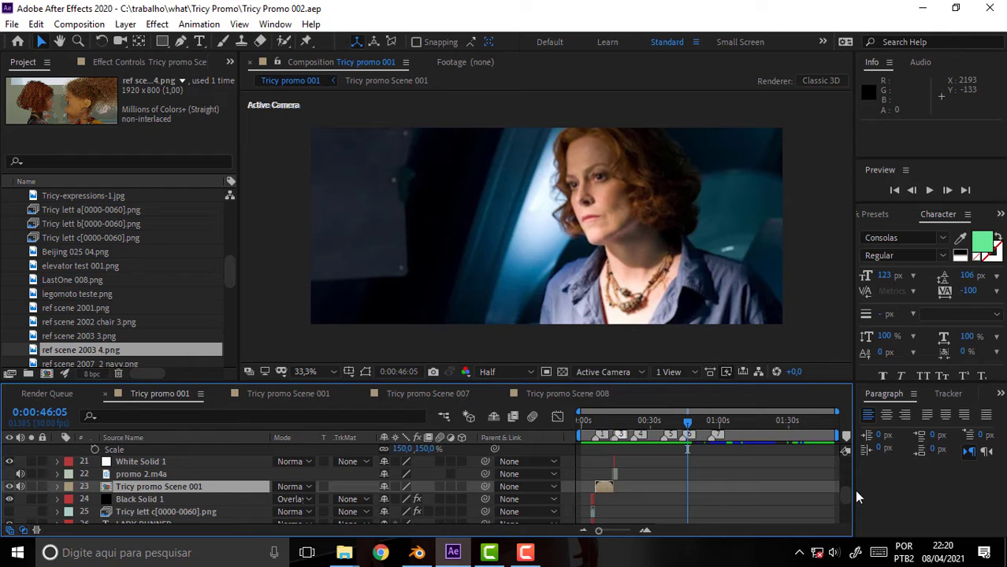
# Open the Scene 005 precomp (layer 14), check its first and last frames, then return to Tricy promo 001.
pyautogui.moveTo(847, 489)
pyautogui.mouseDown()
pyautogui.moveTo(848, 513)
pyautogui.moveTo(845, 478)
pyautogui.mouseUp()
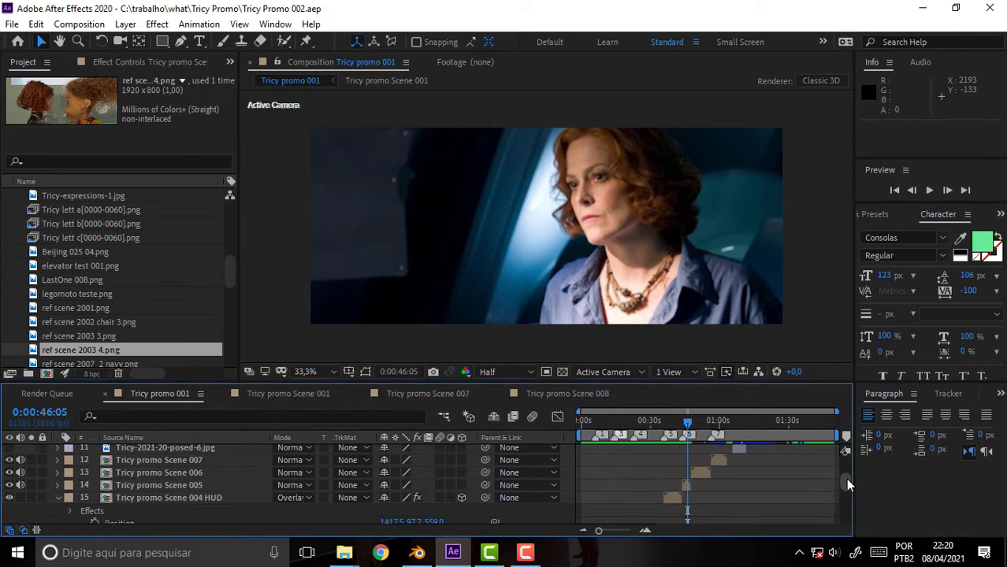
pyautogui.click(165, 486)
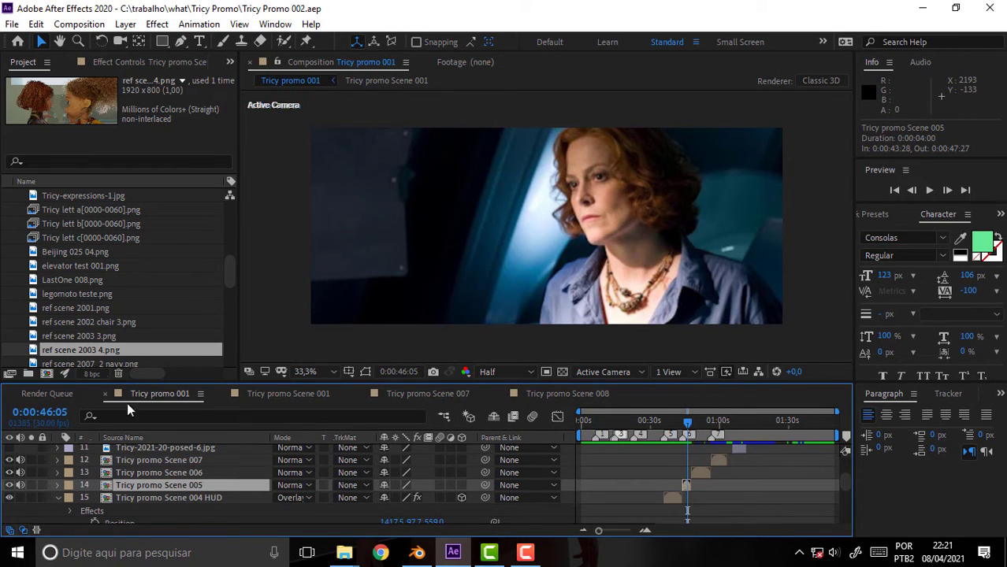
pyautogui.doubleClick(156, 480)
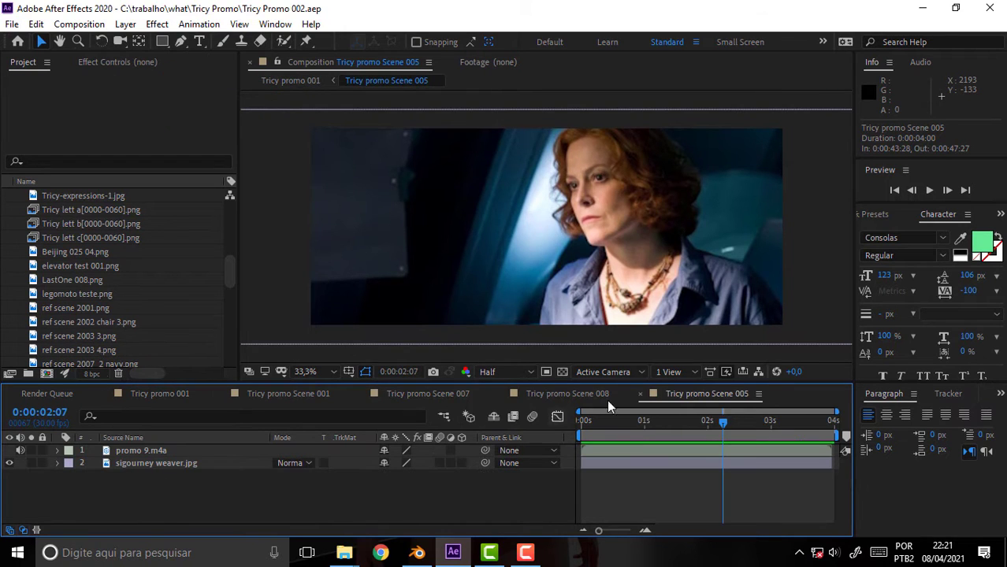
pyautogui.press('Home')
pyautogui.press('End')
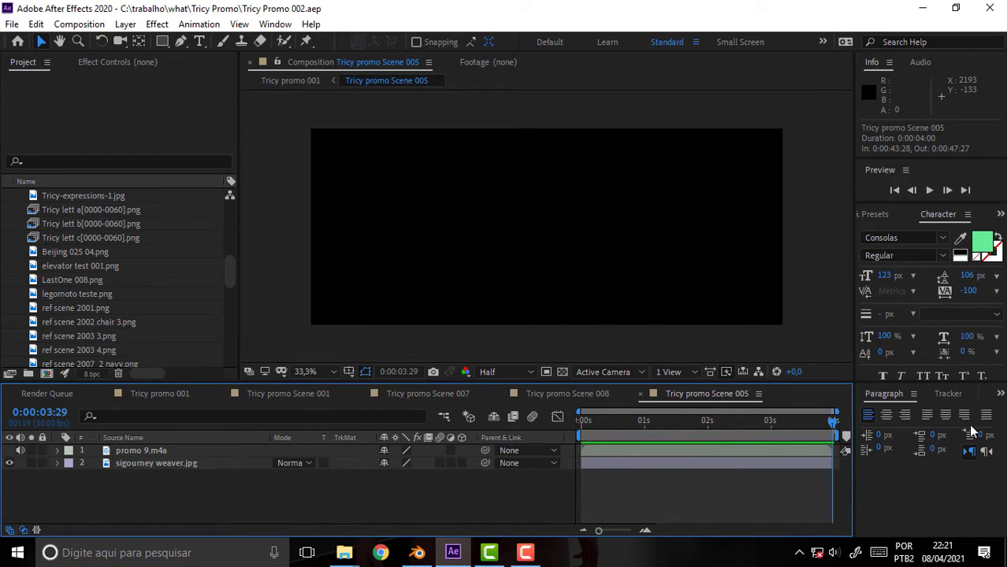
pyautogui.press('Home')
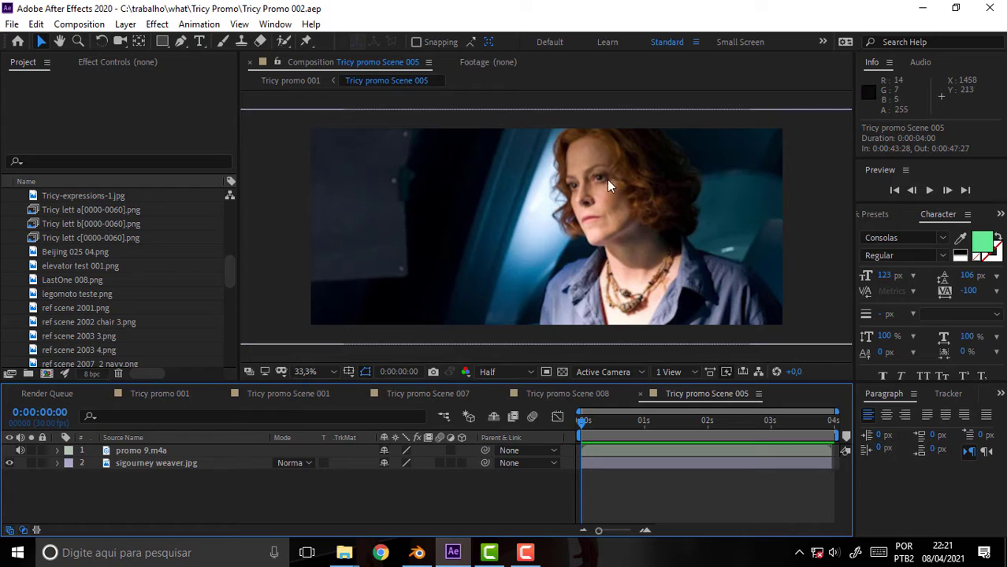
pyautogui.click(178, 399)
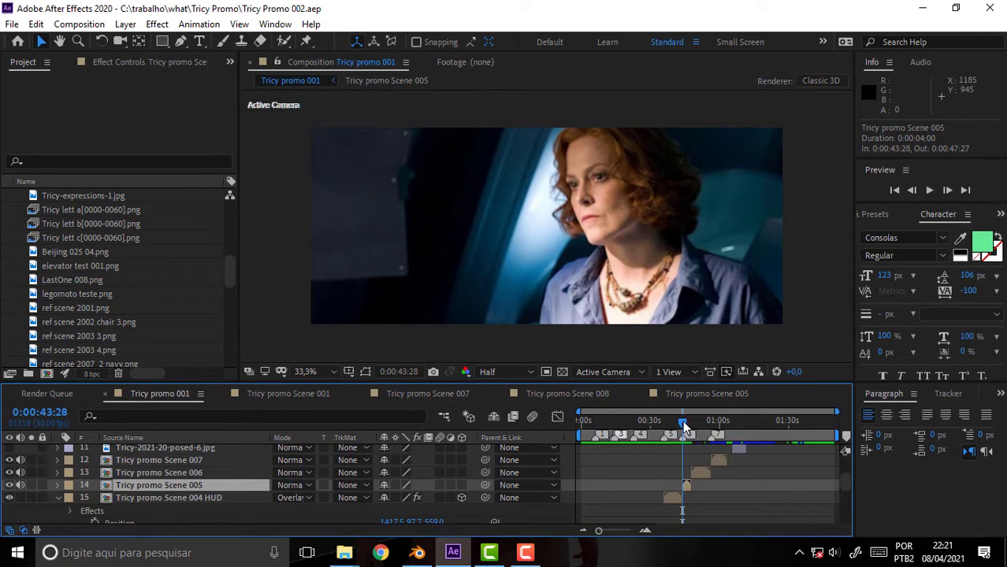
pyautogui.moveTo(682, 423)
pyautogui.mouseDown()
pyautogui.moveTo(704, 423)
pyautogui.moveTo(604, 426)
pyautogui.moveTo(689, 437)
pyautogui.mouseUp()
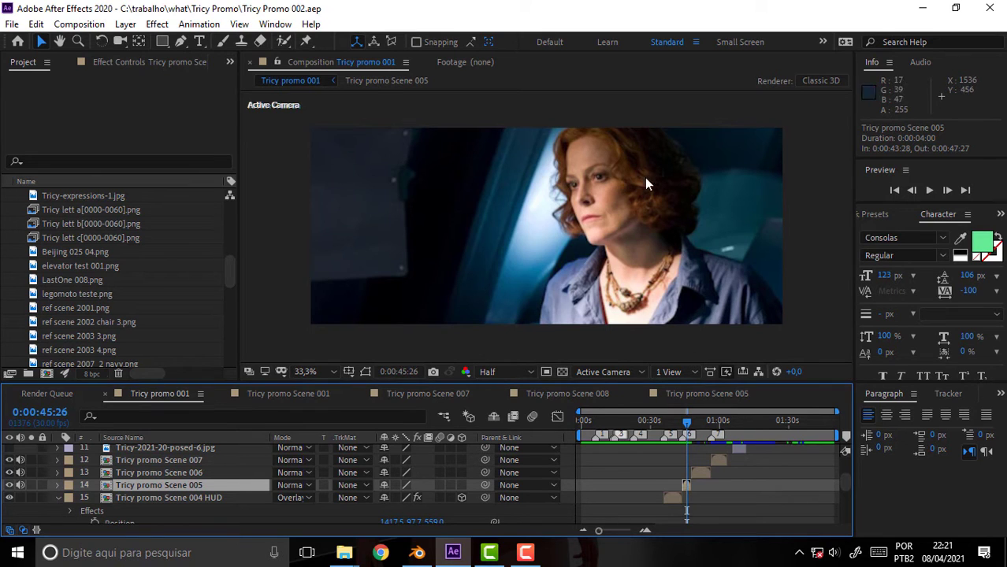
pyautogui.moveTo(566, 394)
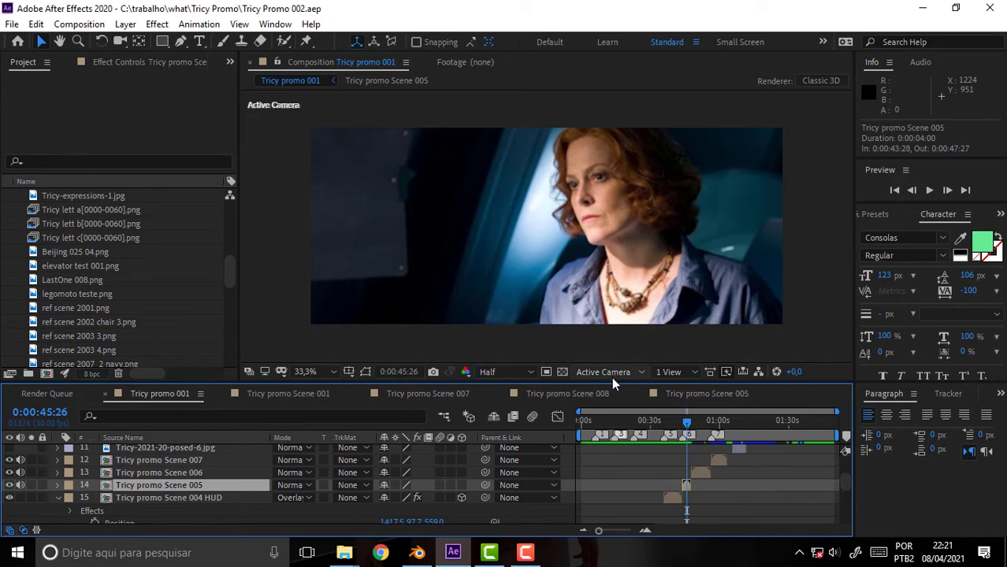
# Set Tyres 002 to Cycles on GPU Compute, 256 render samples, with render denoising enabled.
pyautogui.click(416, 553)
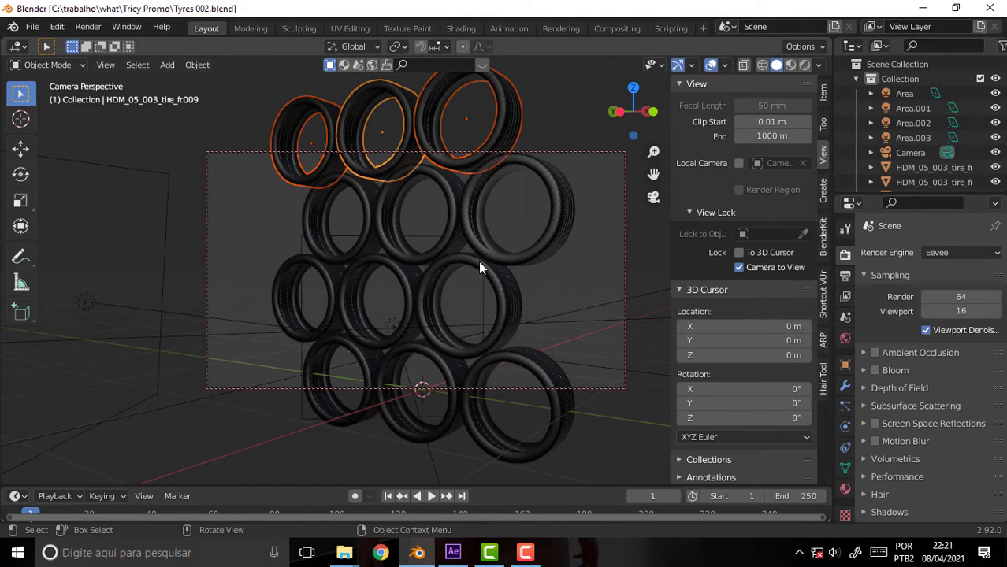
pyautogui.click(950, 254)
pyautogui.click(955, 301)
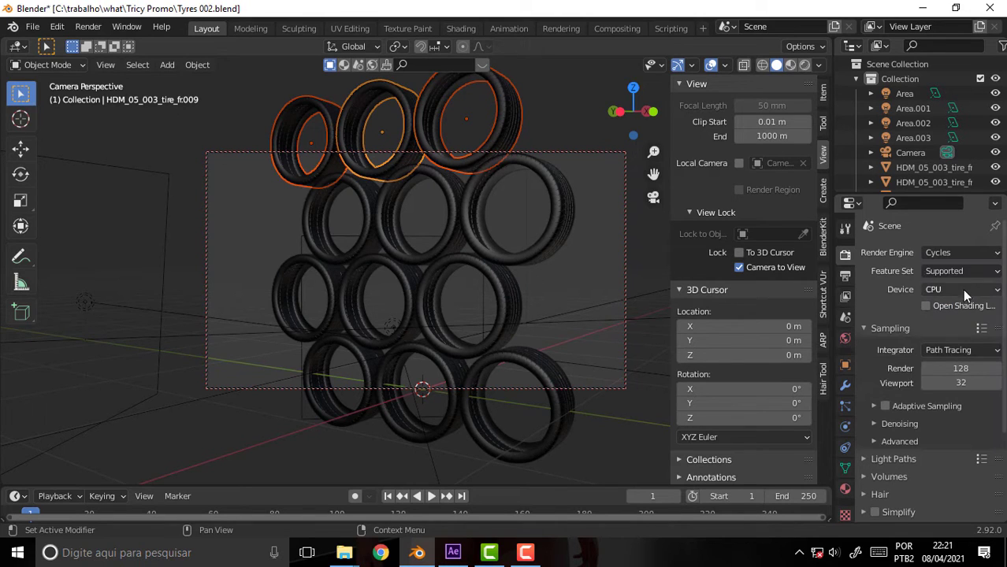
pyautogui.click(970, 290)
pyautogui.click(957, 319)
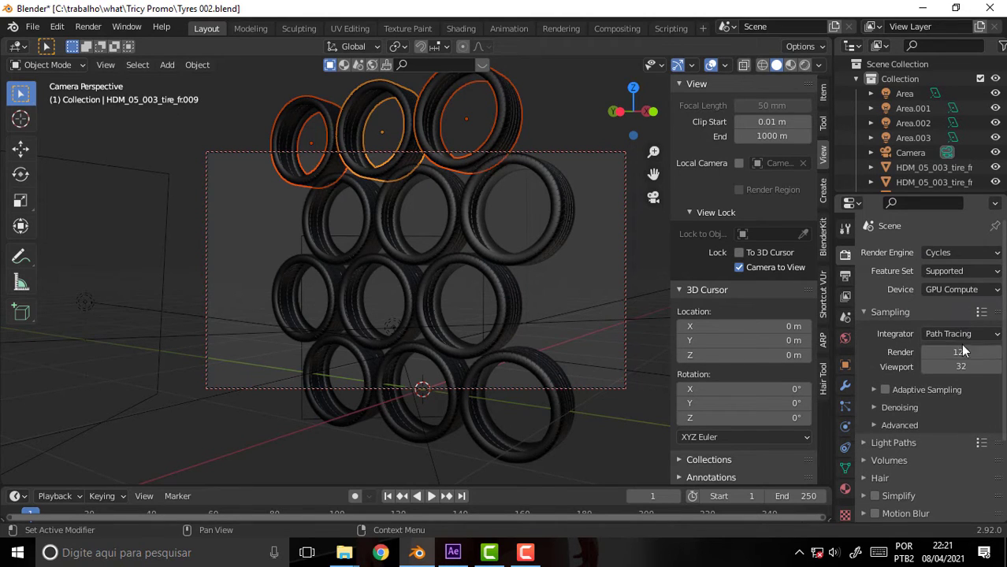
pyautogui.click(961, 352)
pyautogui.write('256')
pyautogui.press('Return')
pyautogui.click(875, 406)
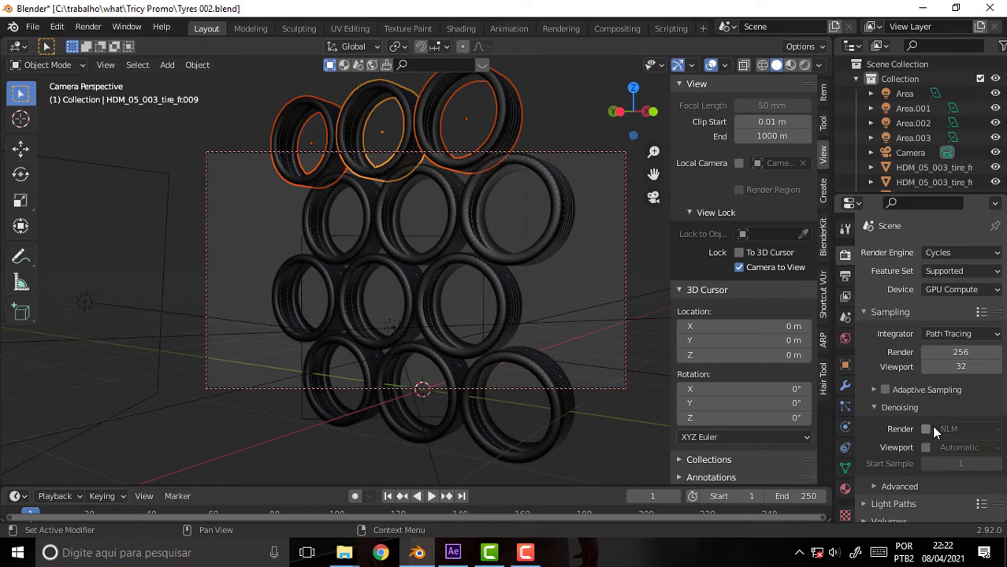
pyautogui.click(930, 428)
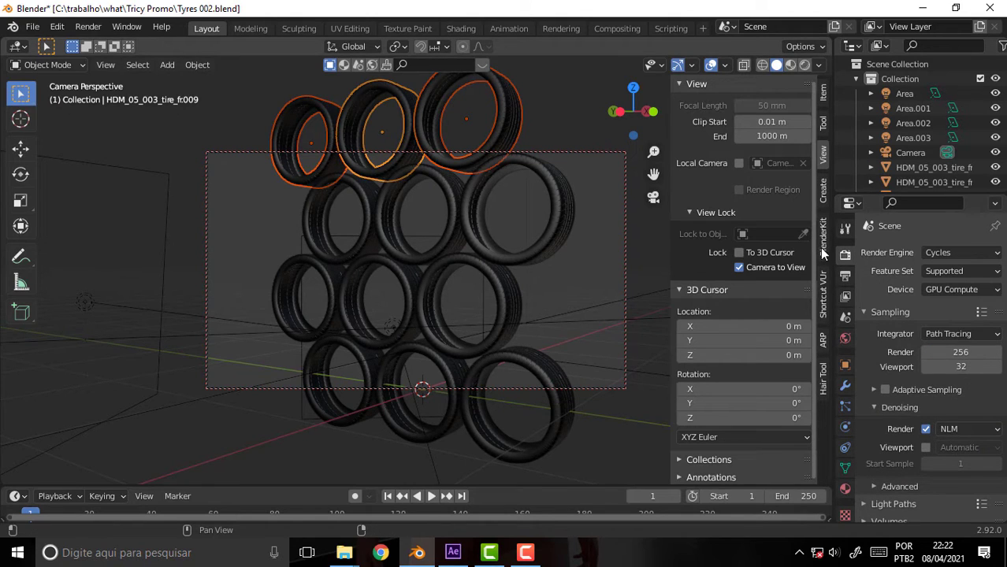
pyautogui.moveTo(826, 250); pyautogui.dragTo(788, 276)
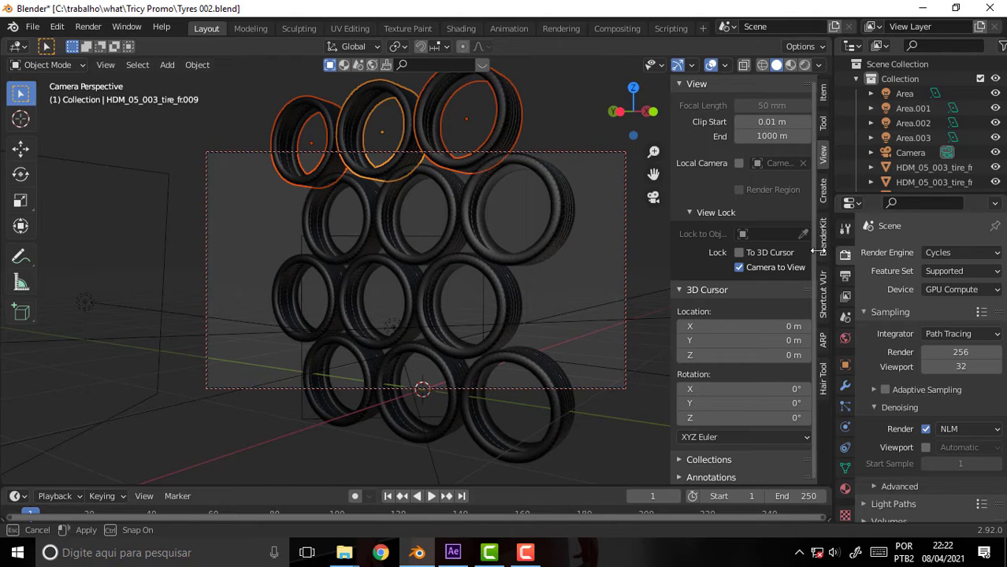
# Set the output Resolution Y to 800 px for a 1920 × 800 frame.
pyautogui.click(795, 276)
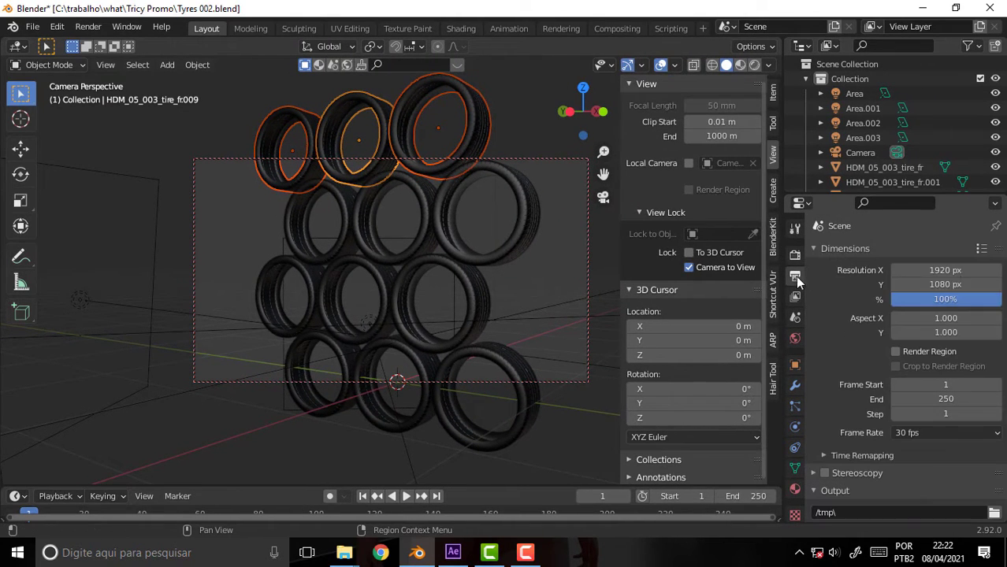
pyautogui.doubleClick(945, 284)
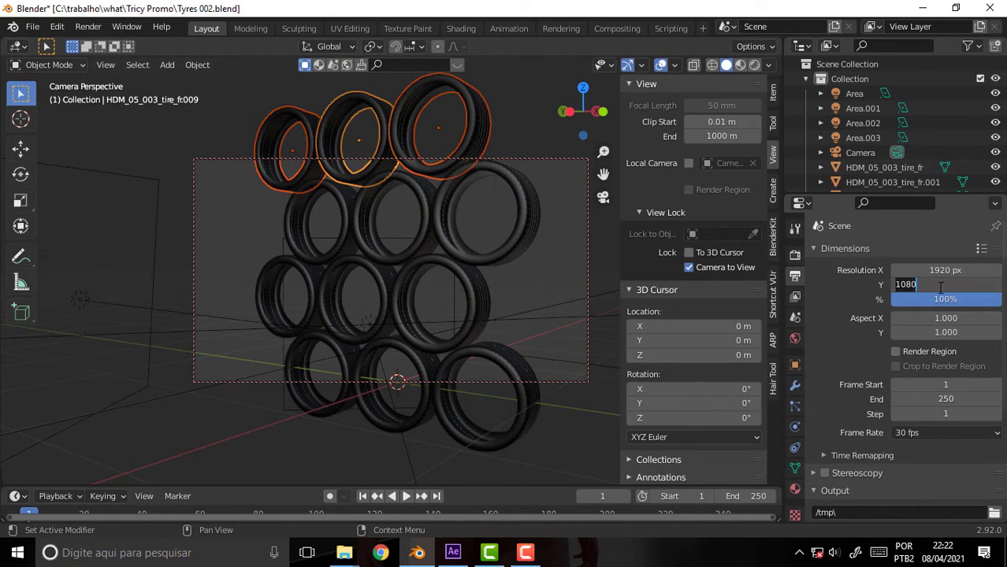
pyautogui.write('8')
pyautogui.write('0')
pyautogui.press('Return')
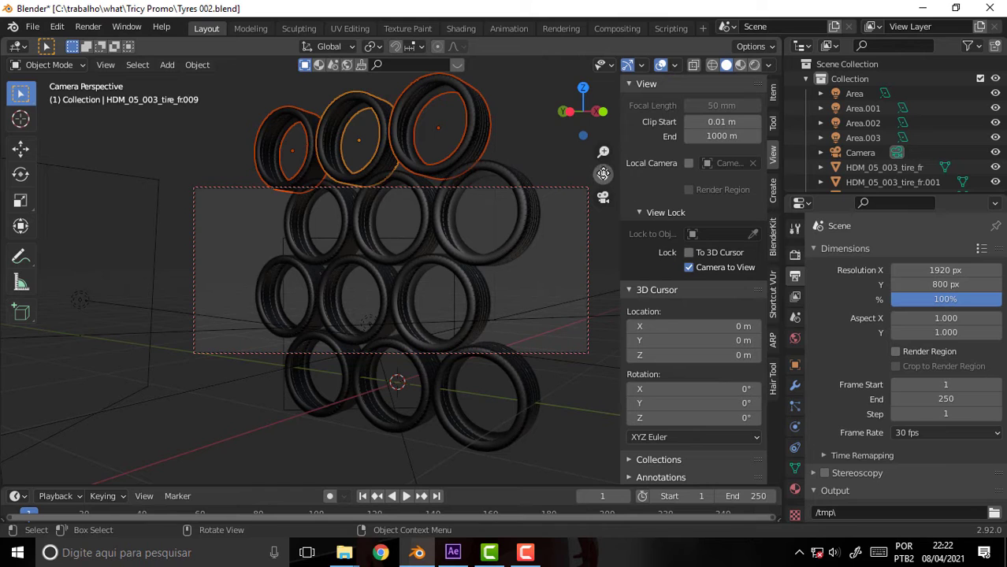
# Zoom the viewport out and turn off Camera to View.
pyautogui.moveTo(603, 151)
pyautogui.mouseDown()
pyautogui.moveTo(604, 173)
pyautogui.moveTo(604, 141)
pyautogui.mouseUp()
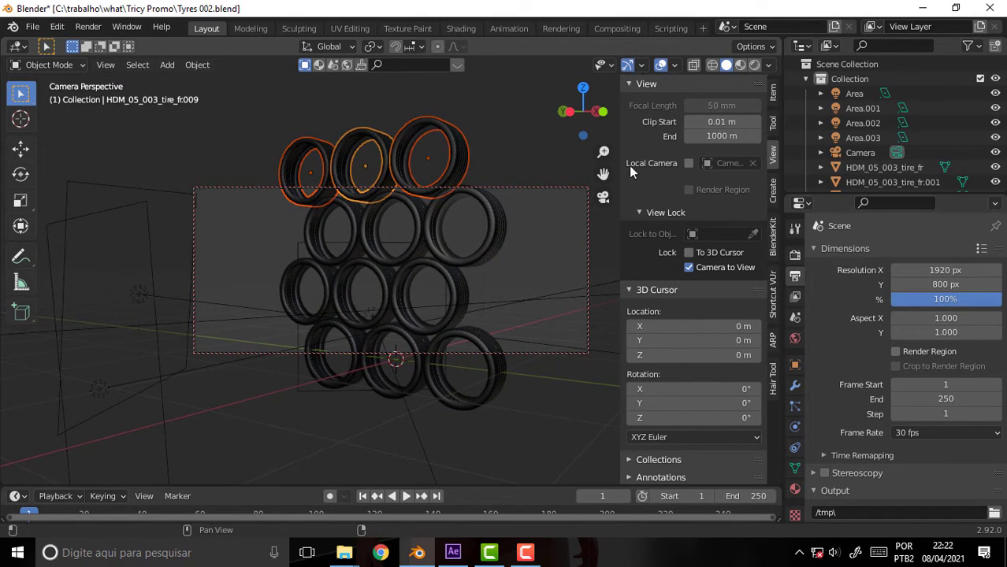
pyautogui.click(689, 267)
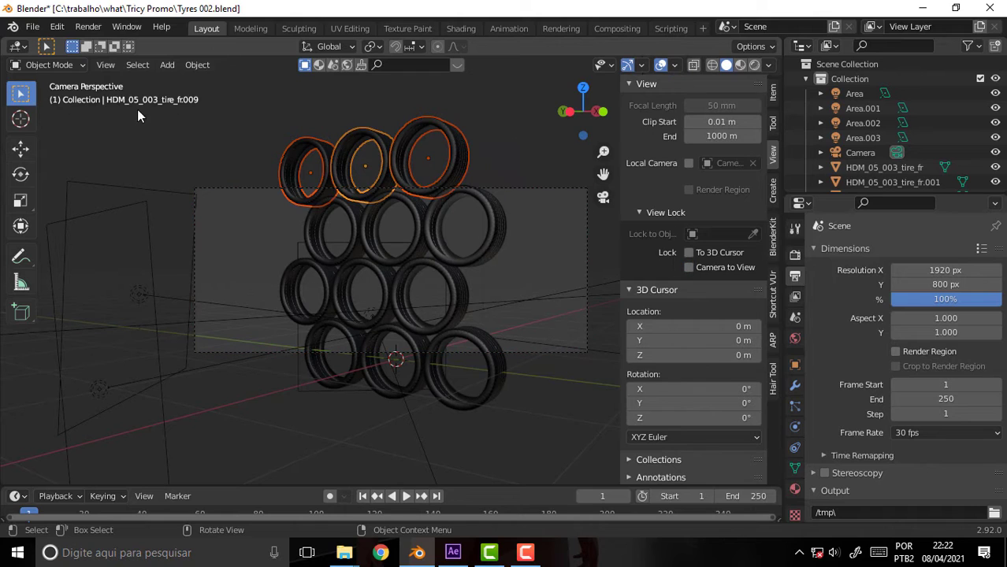
pyautogui.click(87, 29)
# Render the current frame of the tire stack with Render Image.
pyautogui.click(118, 43)
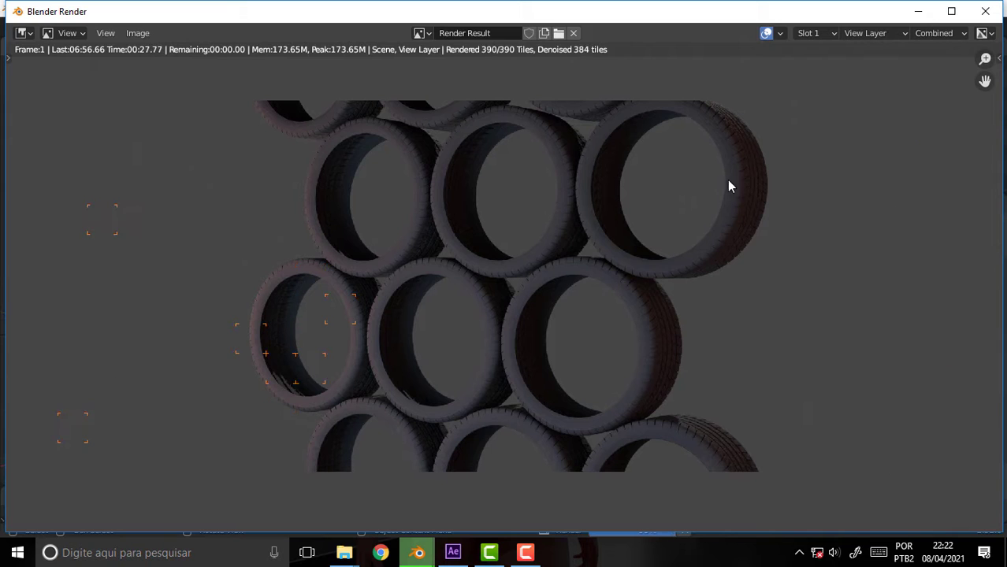
# Save the render as PNG 'ref scene 5001.png' in Tricy Promo and close the render window.
pyautogui.click(138, 33)
pyautogui.click(180, 149)
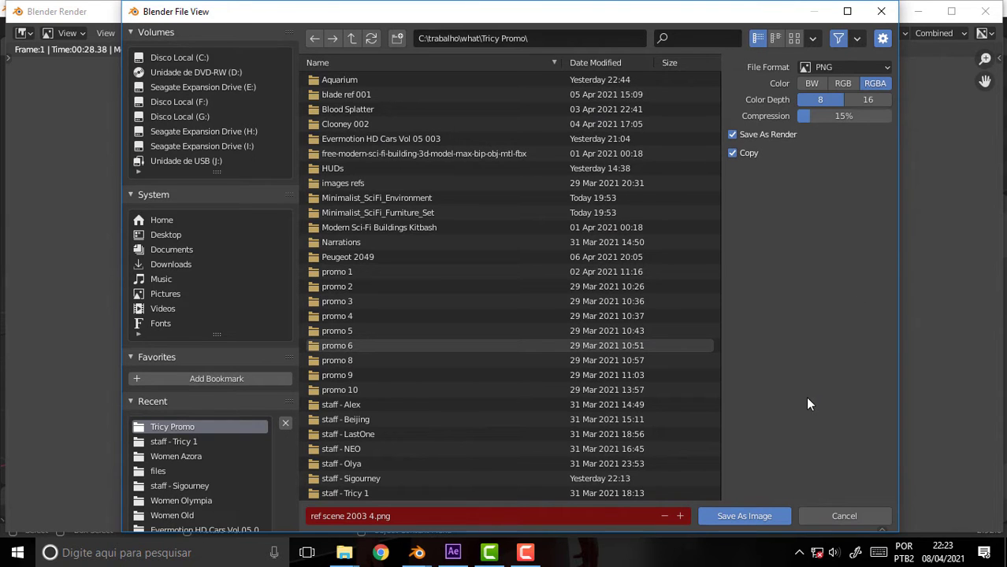
pyautogui.click(881, 11)
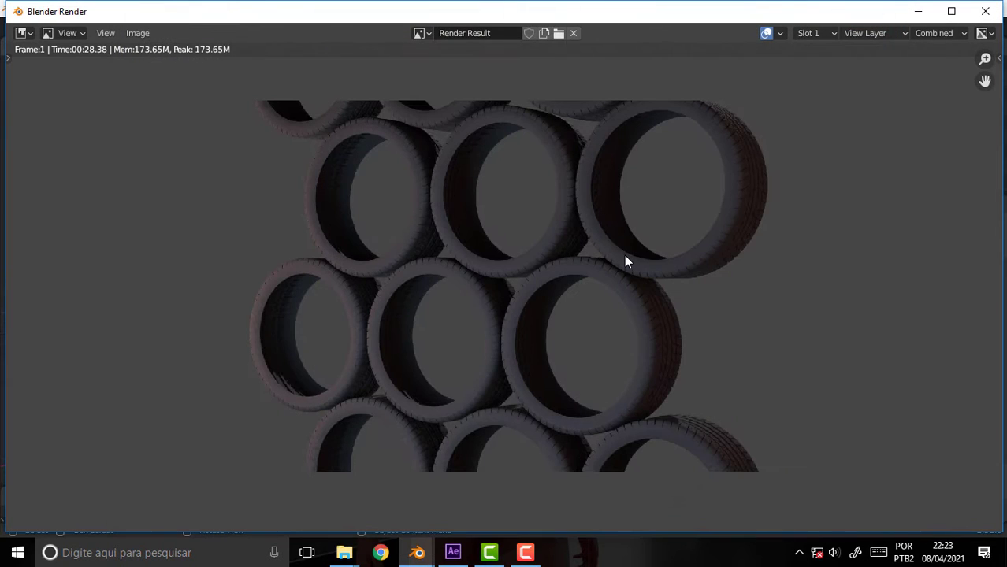
pyautogui.click(130, 33)
pyautogui.click(172, 136)
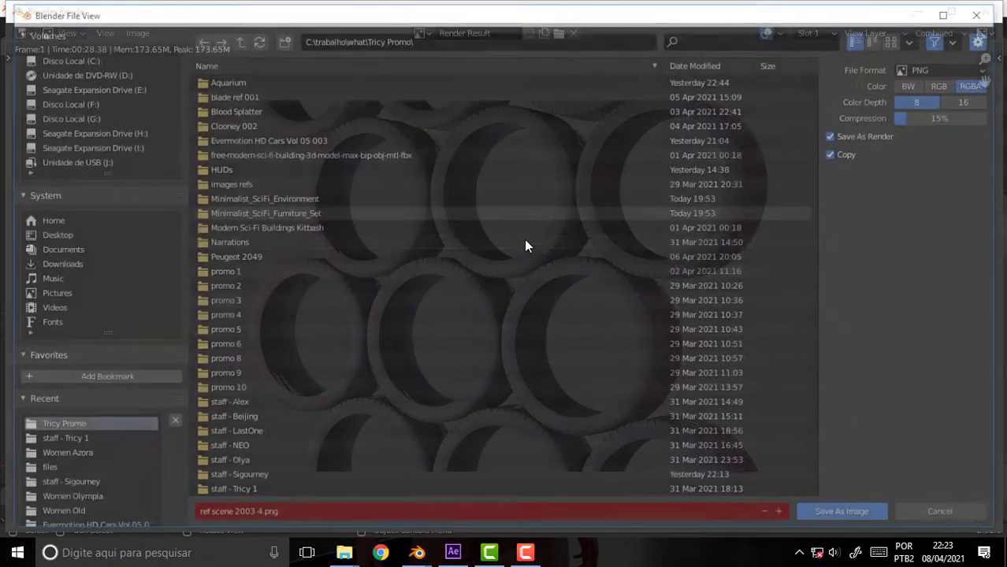
pyautogui.click(251, 517)
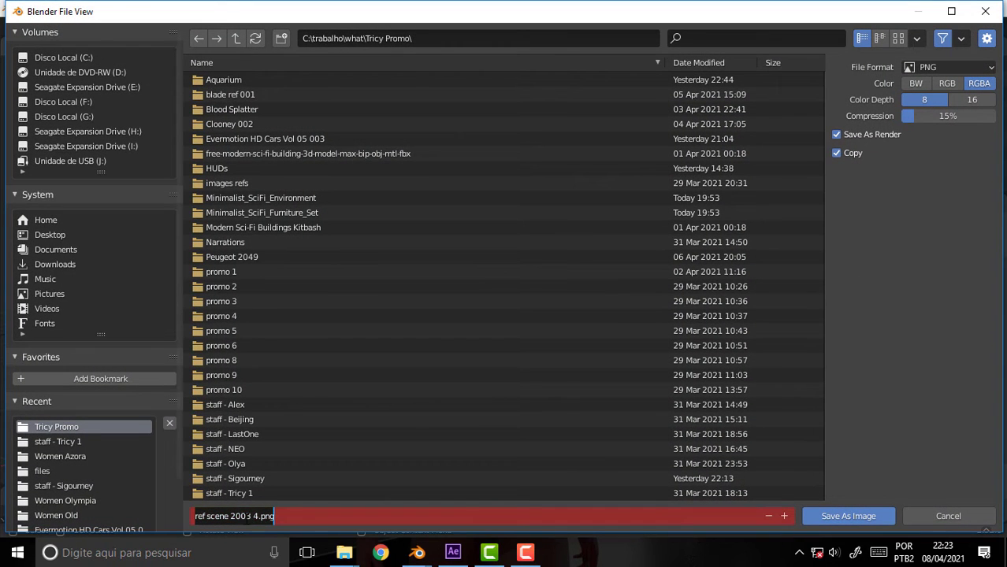
pyautogui.moveTo(258, 517); pyautogui.dragTo(236, 517)
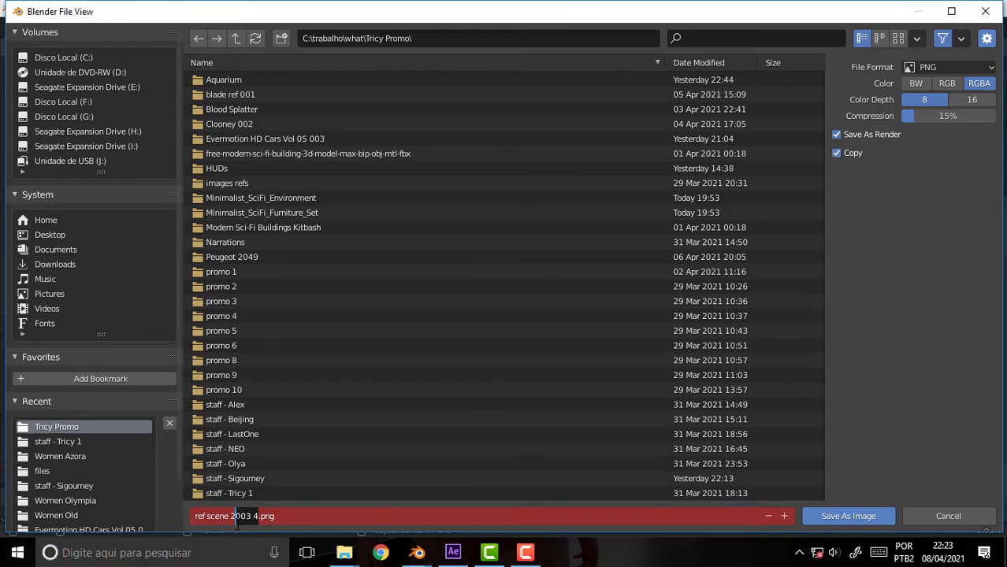
pyautogui.write('5001')
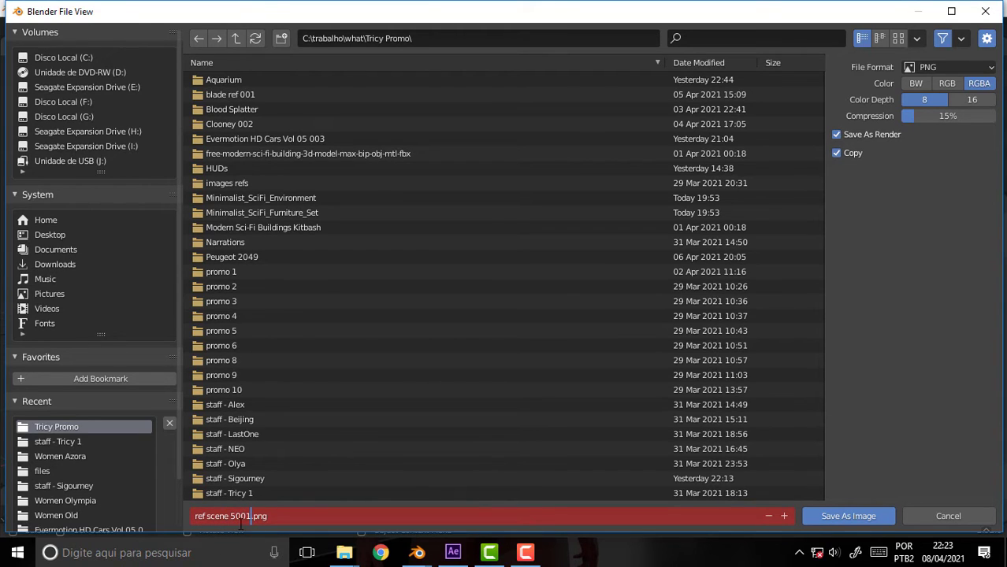
pyautogui.click(842, 517)
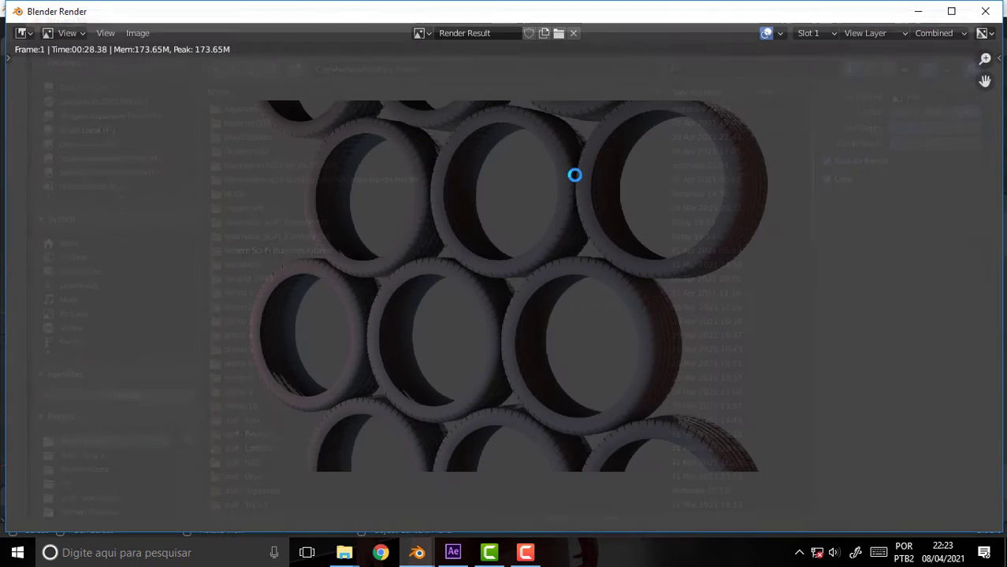
pyautogui.click(985, 11)
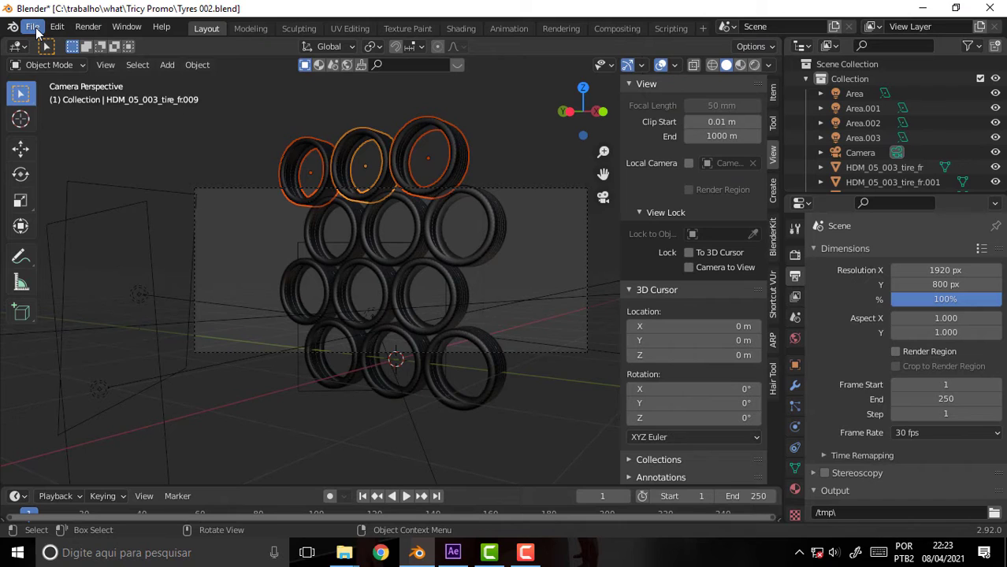
# Save Tyres 002.blend, then open the character's .blend file from her staff folder in Tricy Promo.
pyautogui.click(33, 28)
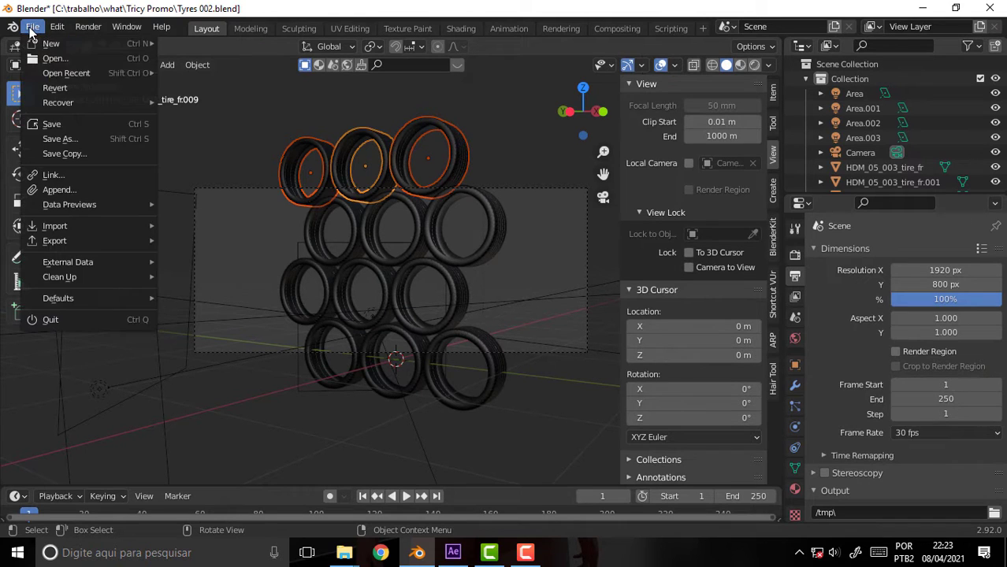
pyautogui.click(79, 126)
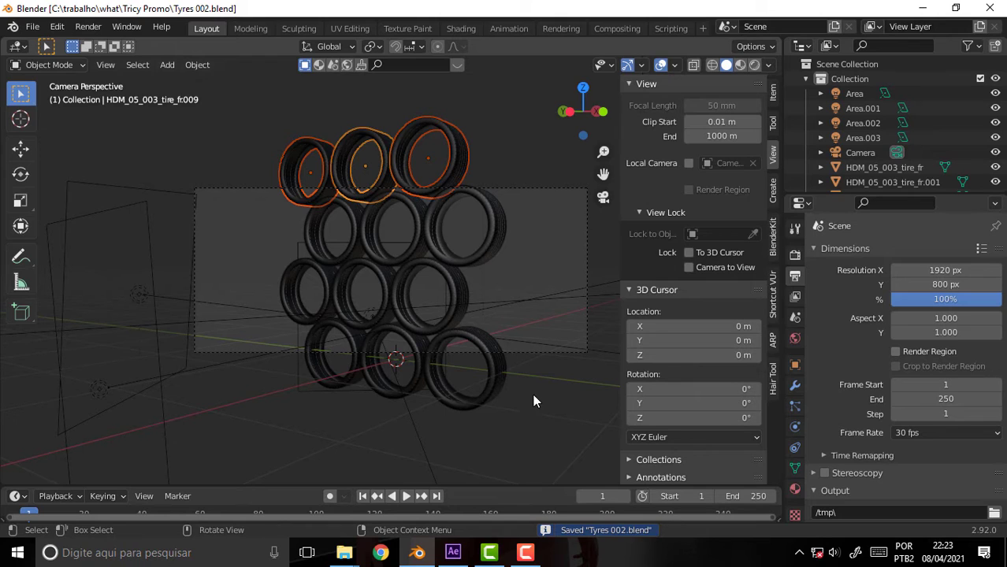
pyautogui.moveTo(66, 72)
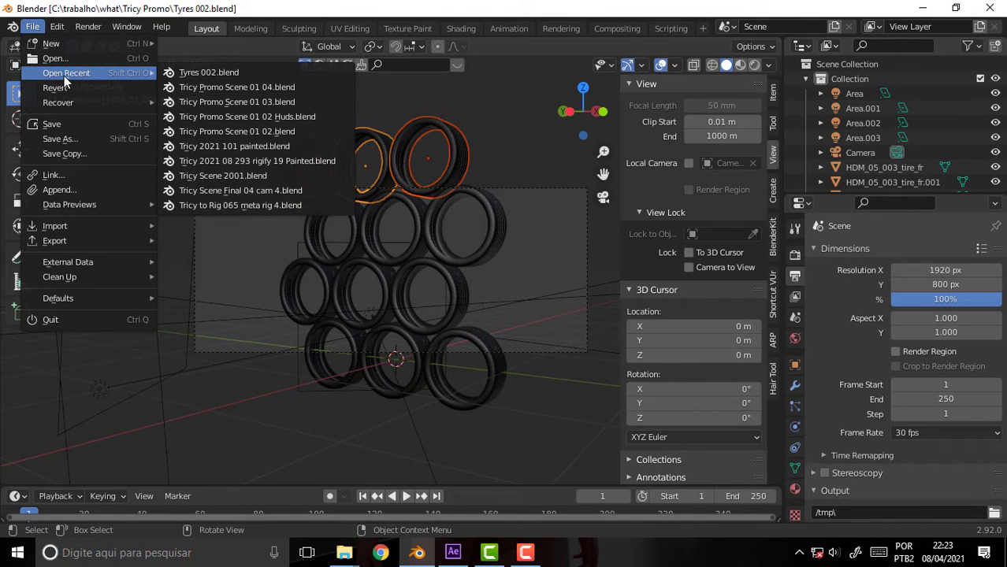
pyautogui.click(56, 58)
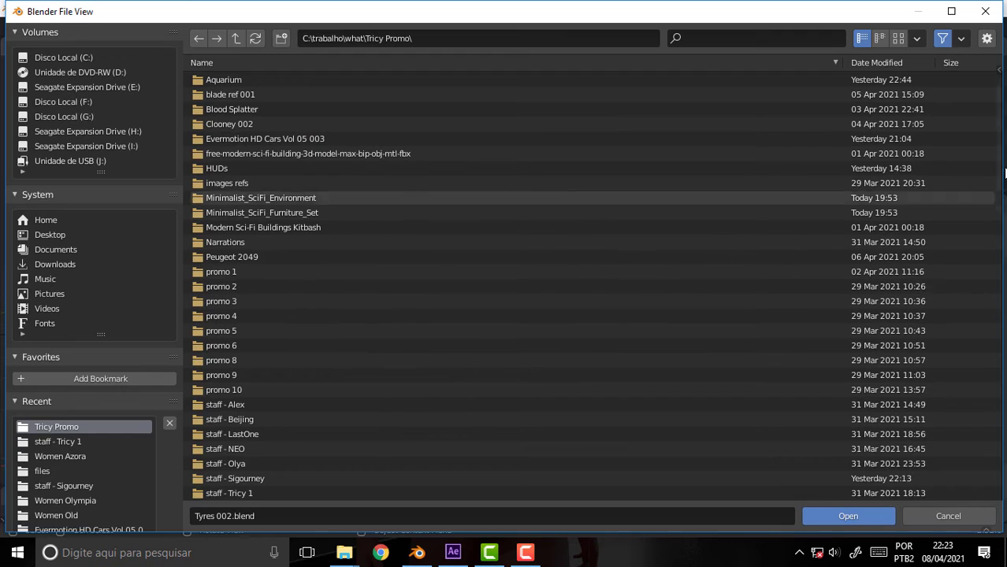
pyautogui.moveTo(1000, 167)
pyautogui.mouseDown()
pyautogui.moveTo(999, 307)
pyautogui.moveTo(997, 275)
pyautogui.mouseUp()
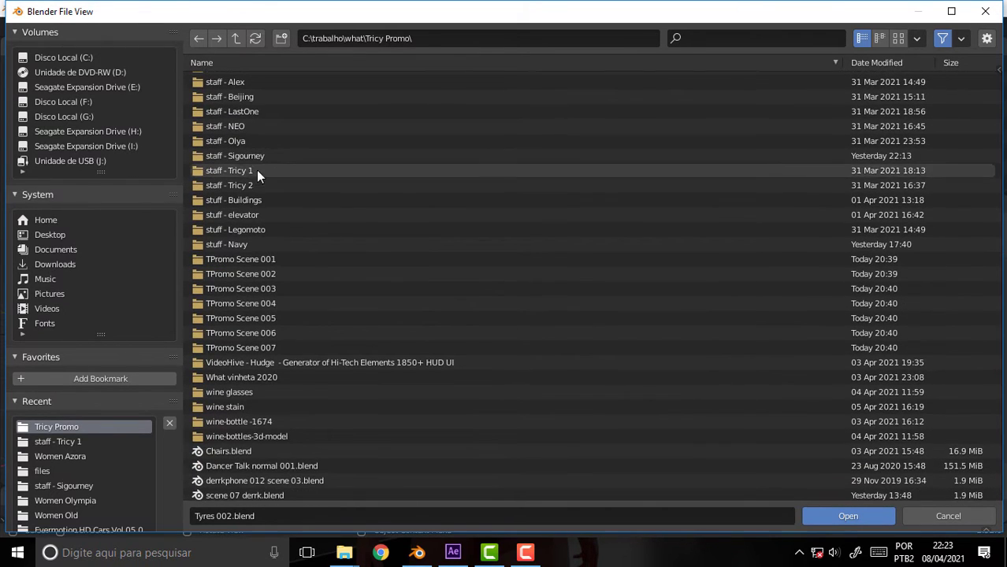
pyautogui.click(240, 160)
pyautogui.doubleClick(240, 160)
pyautogui.click(229, 95)
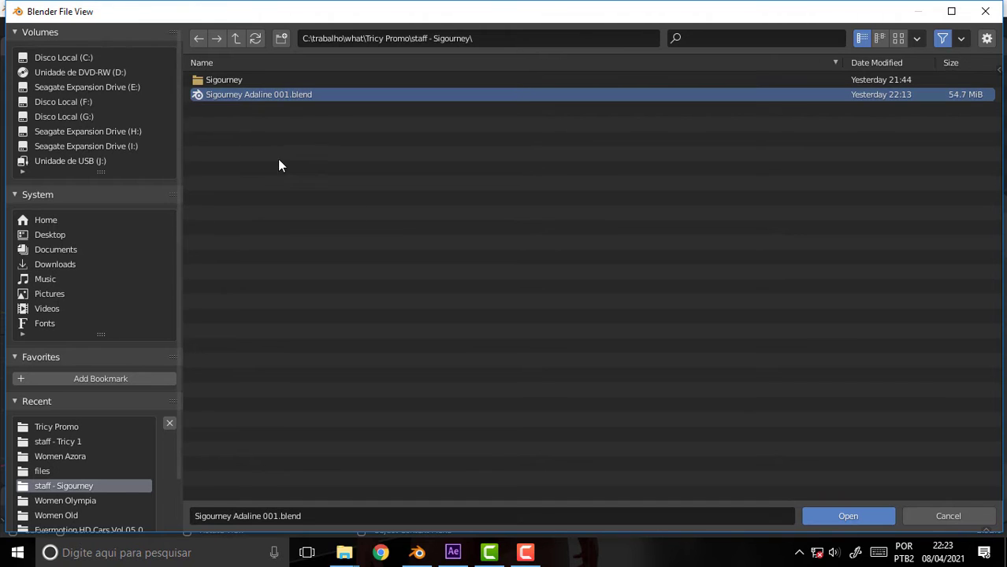
pyautogui.click(841, 517)
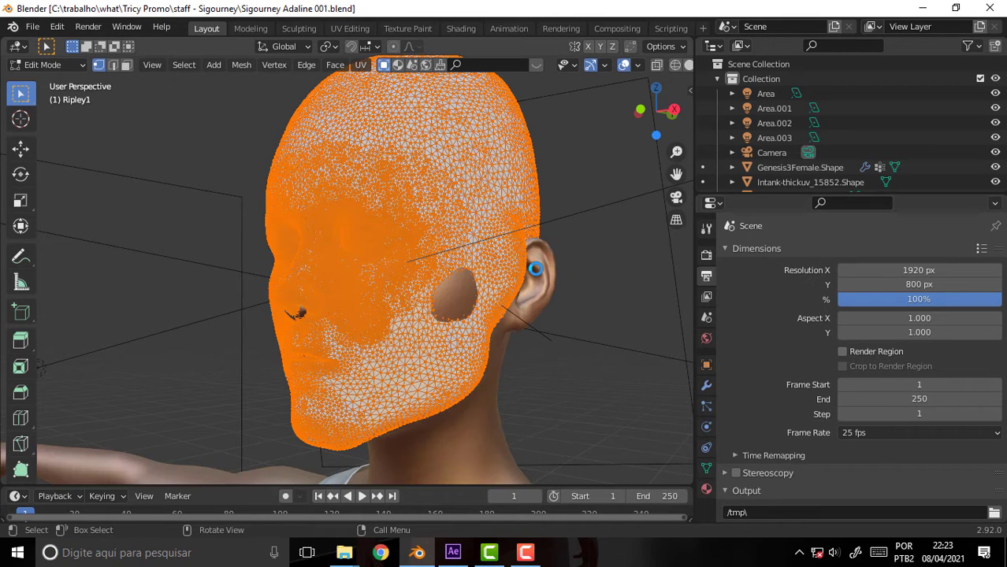
pyautogui.scroll(-6, 605, 180)
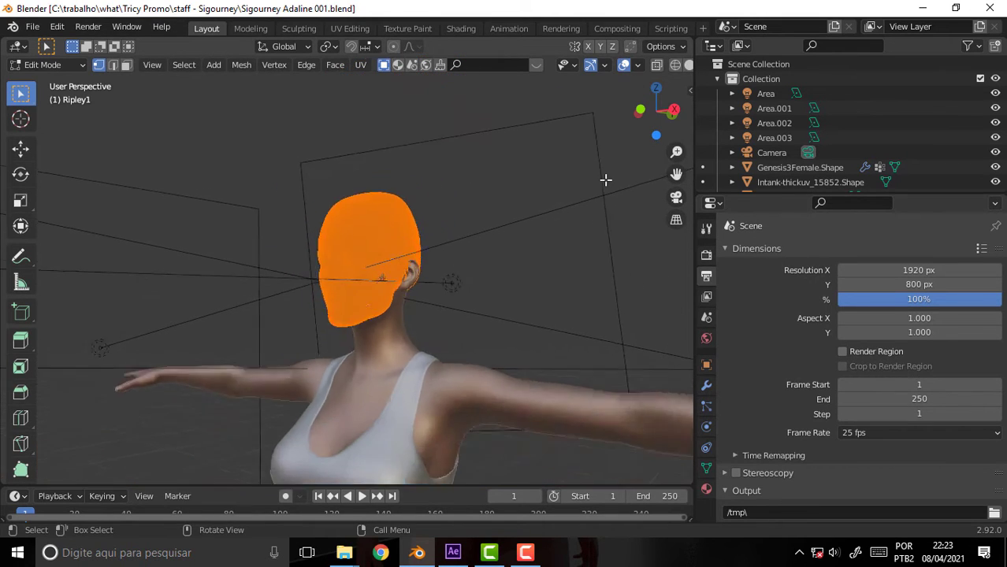
pyautogui.scroll(-1, 602, 179)
pyautogui.moveTo(678, 185); pyautogui.dragTo(605, 201)
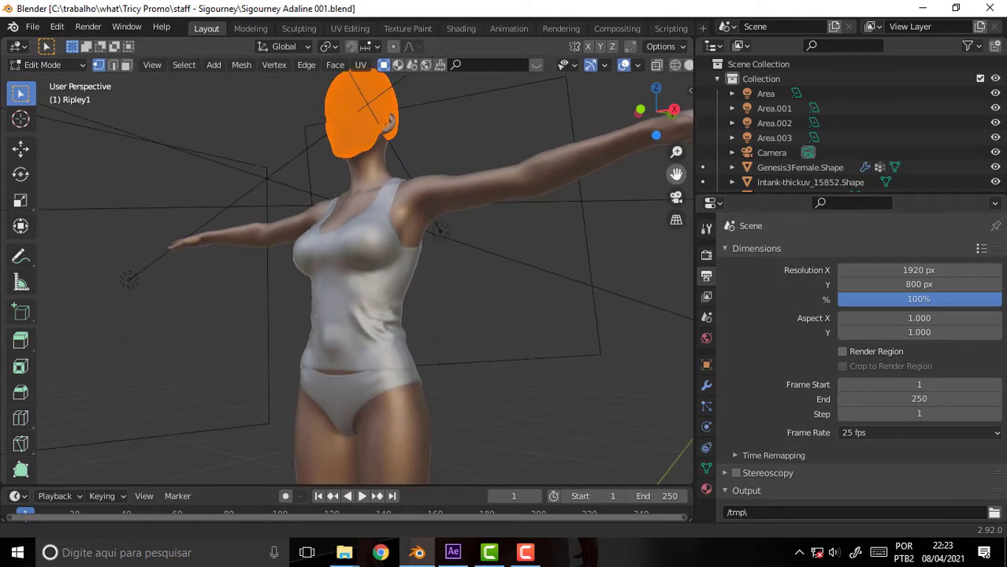
pyautogui.moveTo(436, 256)
pyautogui.mouseDown(button='middle')
pyautogui.moveTo(475, 299)
pyautogui.moveTo(452, 285)
pyautogui.mouseUp(button='middle')
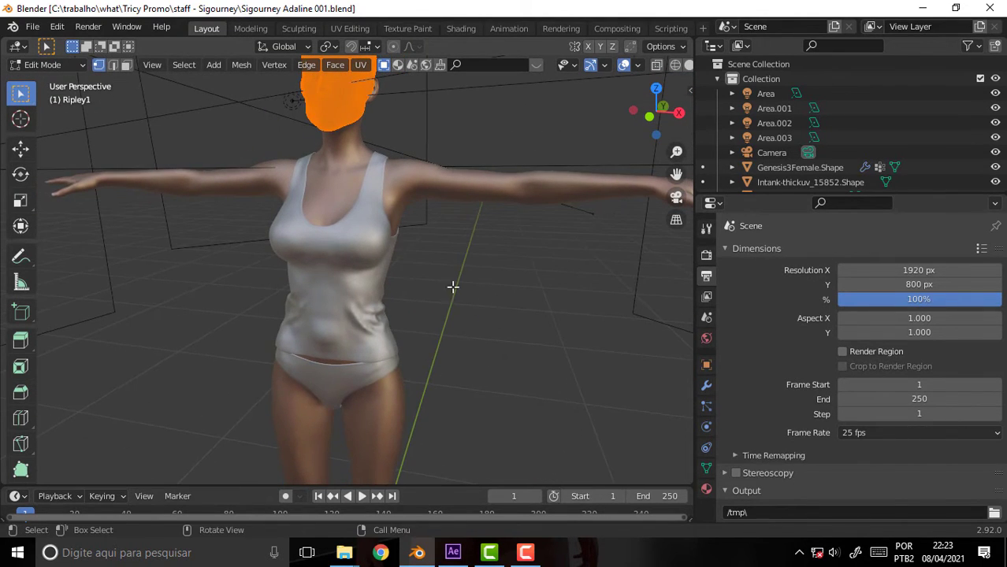
# In File Explorer, browse trabalho > what > Tricy Promo > staff folder > reference images folder.
pyautogui.click(203, 516)
pyautogui.moveTo(344, 553)
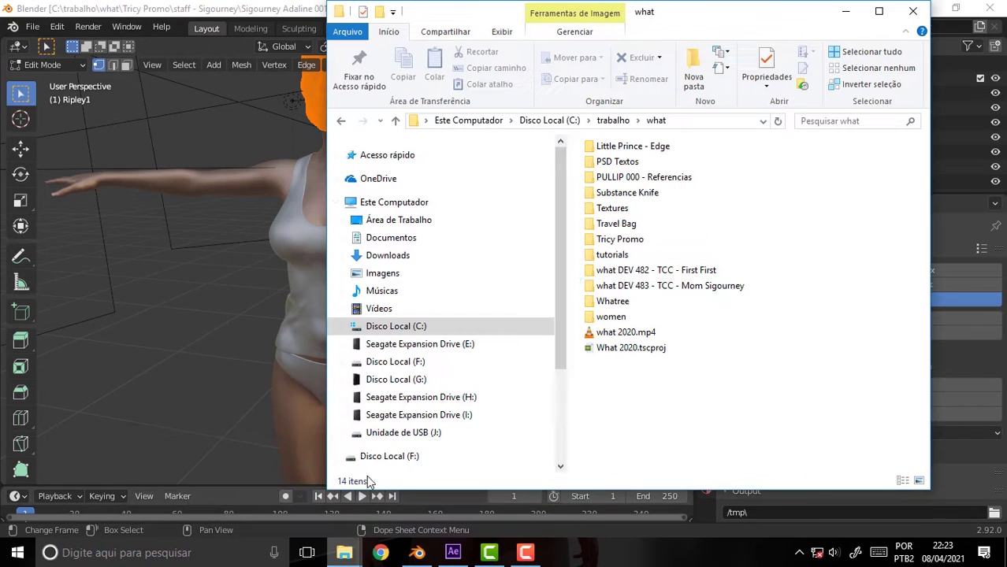
pyautogui.doubleClick(611, 317)
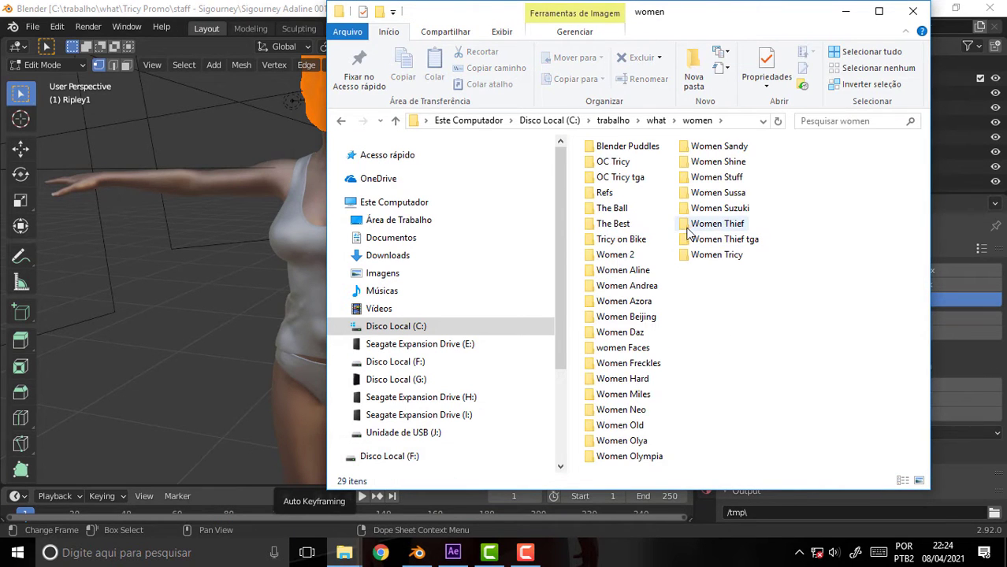
pyautogui.click(613, 121)
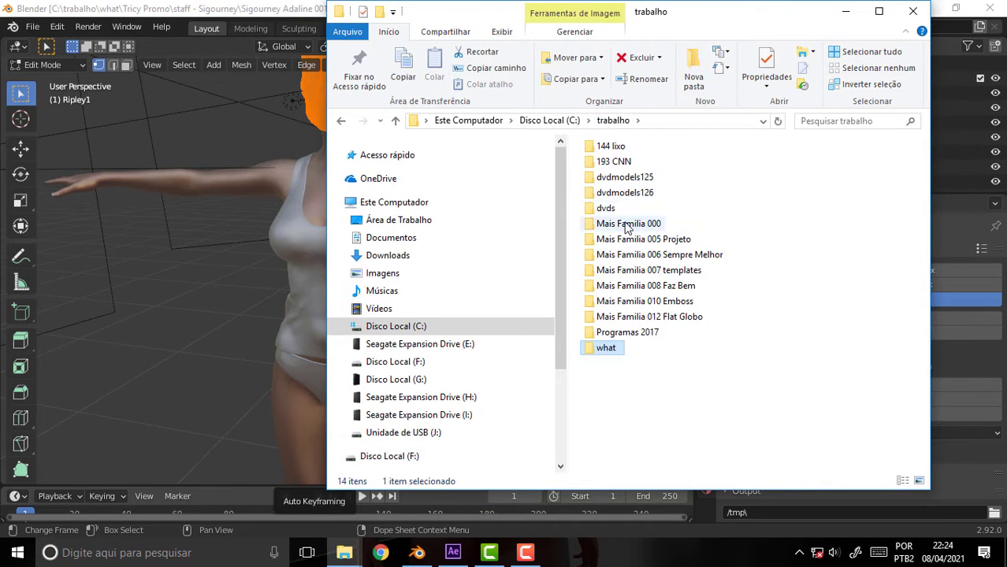
pyautogui.doubleClick(606, 348)
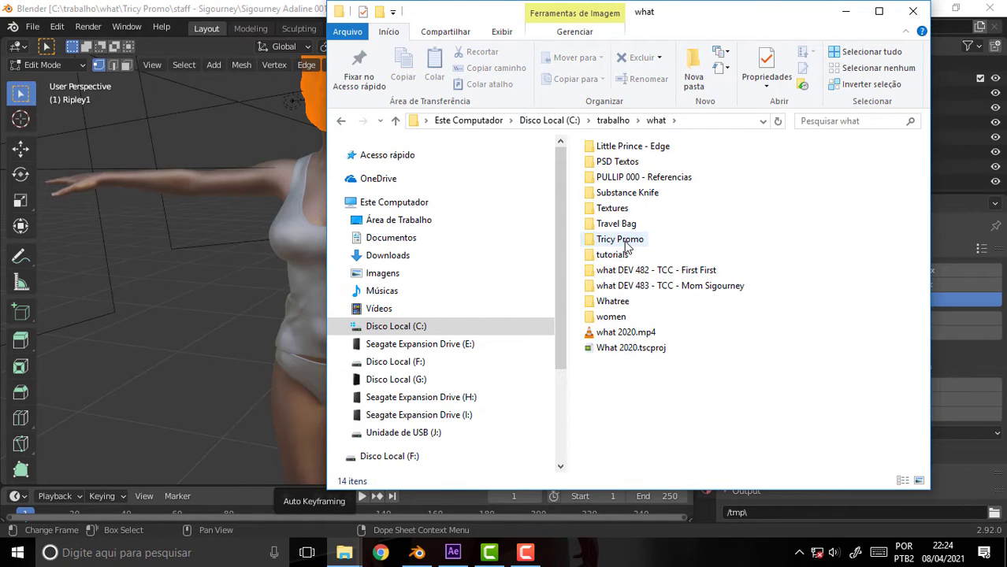
pyautogui.doubleClick(622, 240)
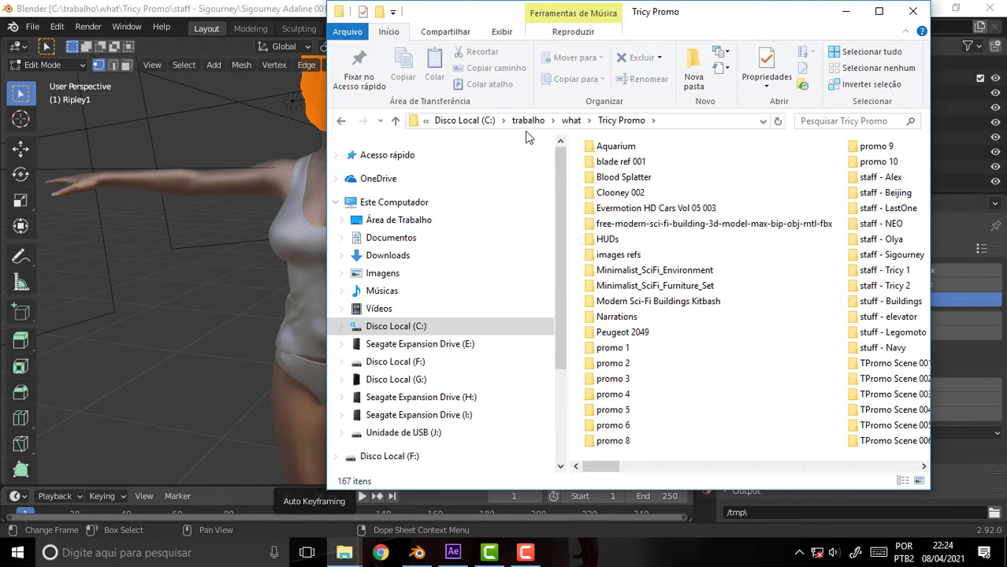
pyautogui.click(571, 121)
pyautogui.doubleClick(634, 240)
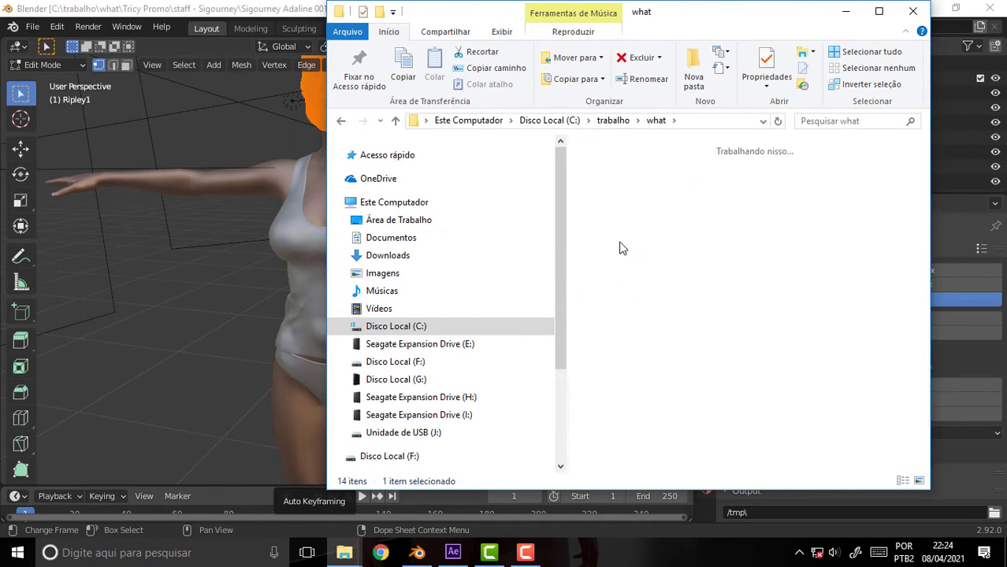
pyautogui.scroll(-5, 723, 268)
pyautogui.scroll(3, 724, 271)
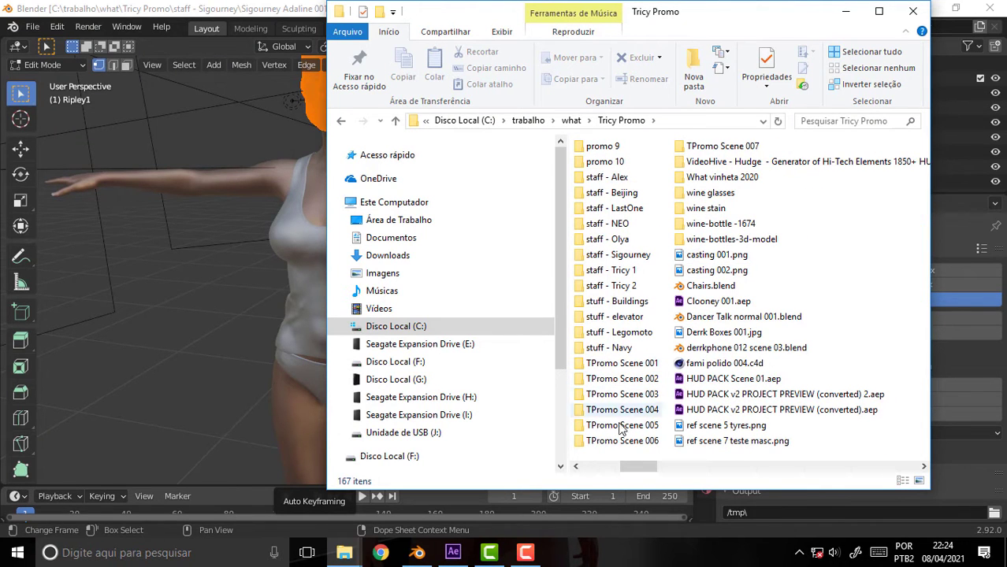
pyautogui.doubleClick(618, 254)
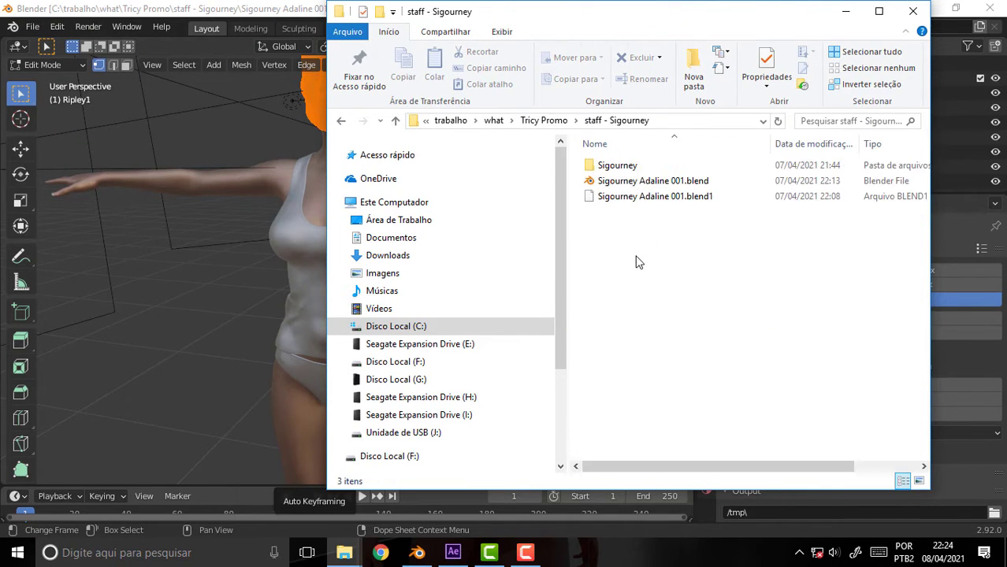
pyautogui.doubleClick(622, 166)
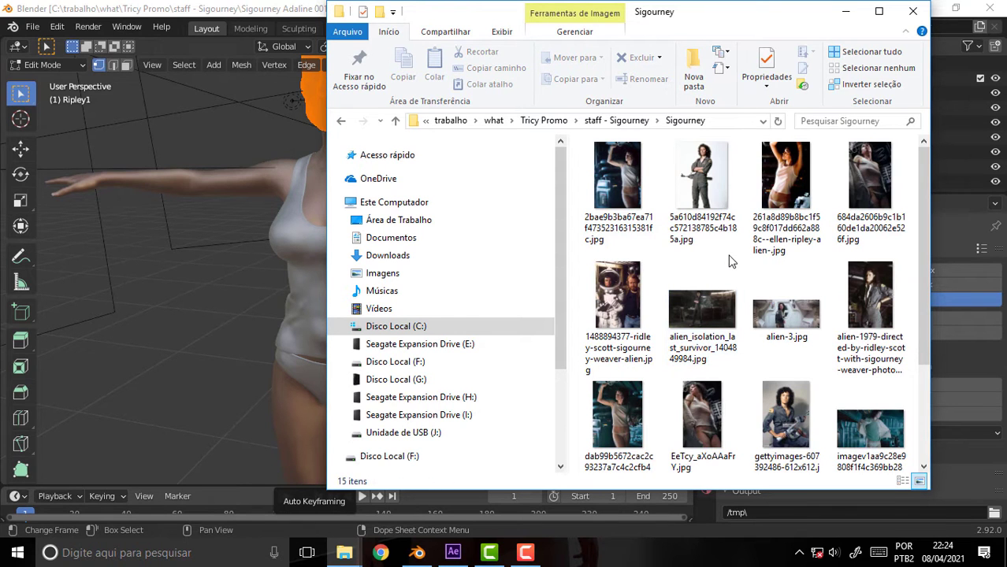
pyautogui.click(610, 176)
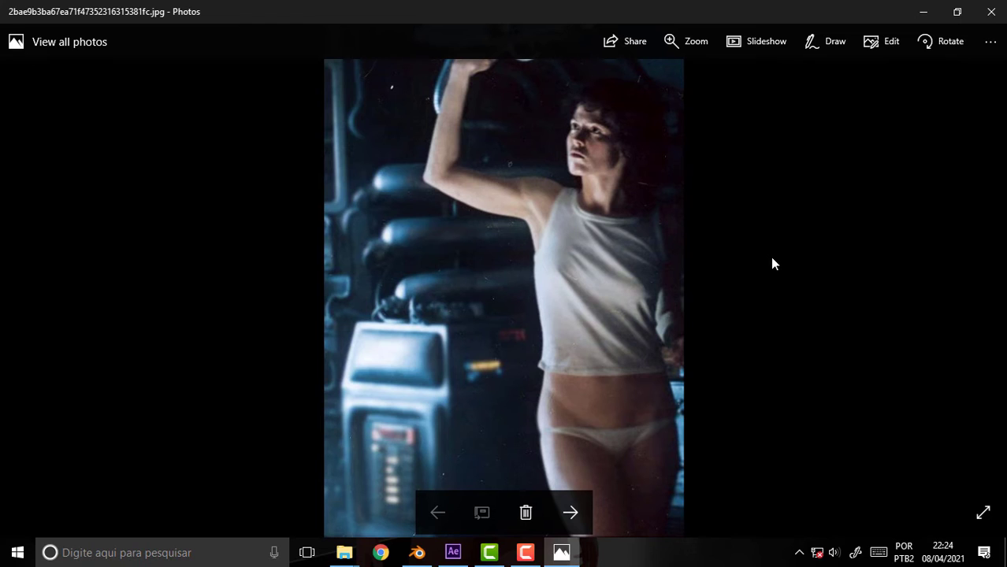
pyautogui.press('Right')
pyautogui.press('Right')
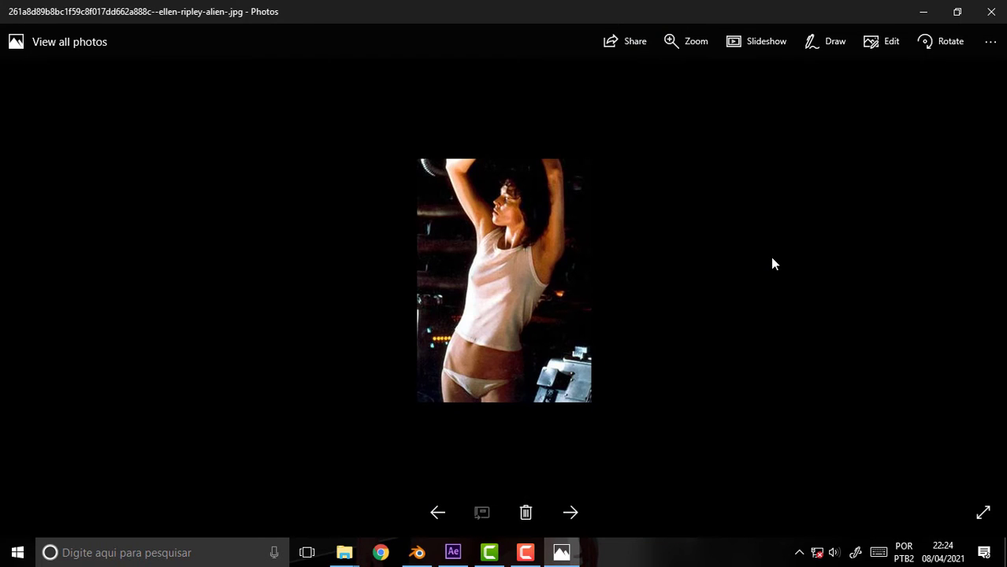
pyautogui.press('Right')
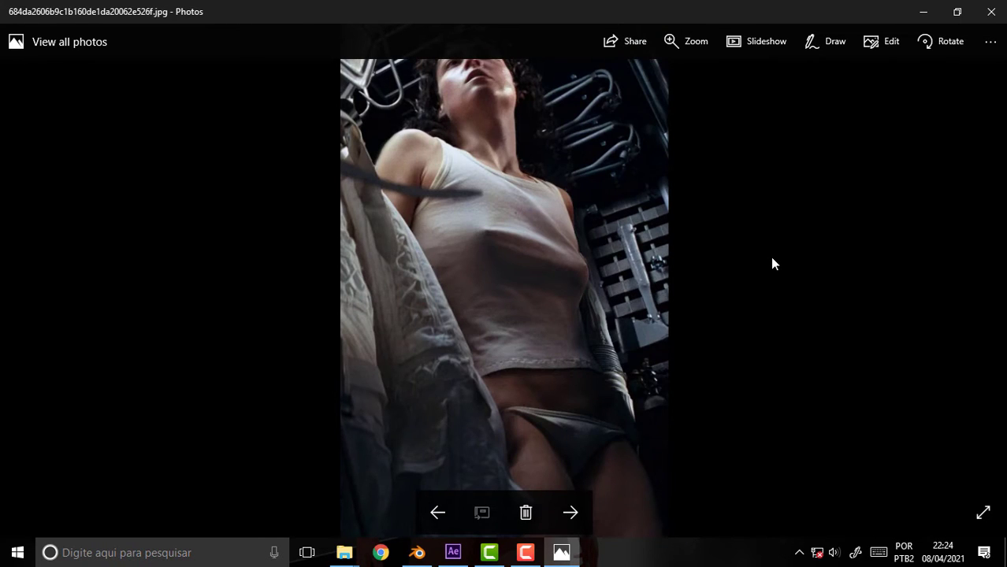
pyautogui.press('Right')
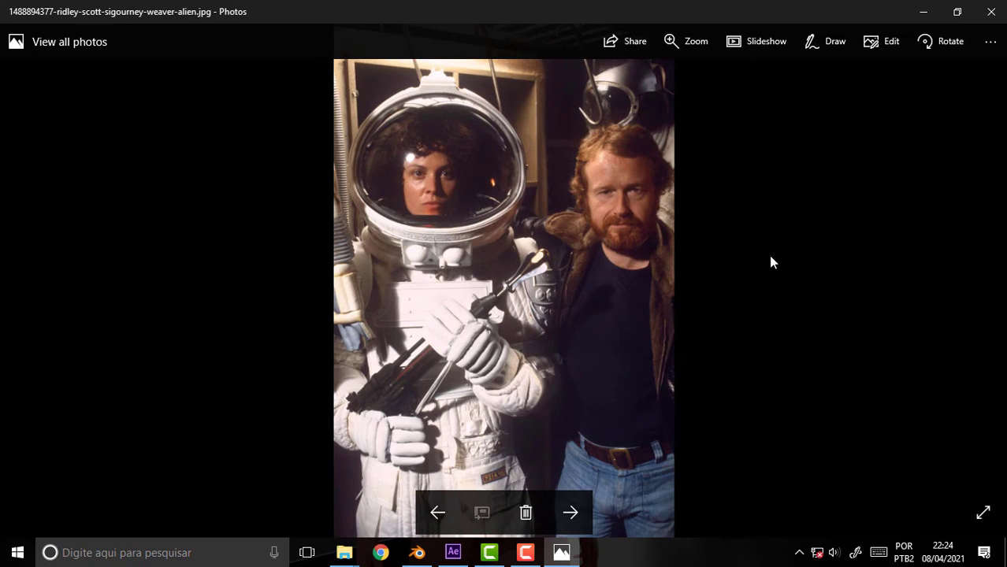
pyautogui.press('Right')
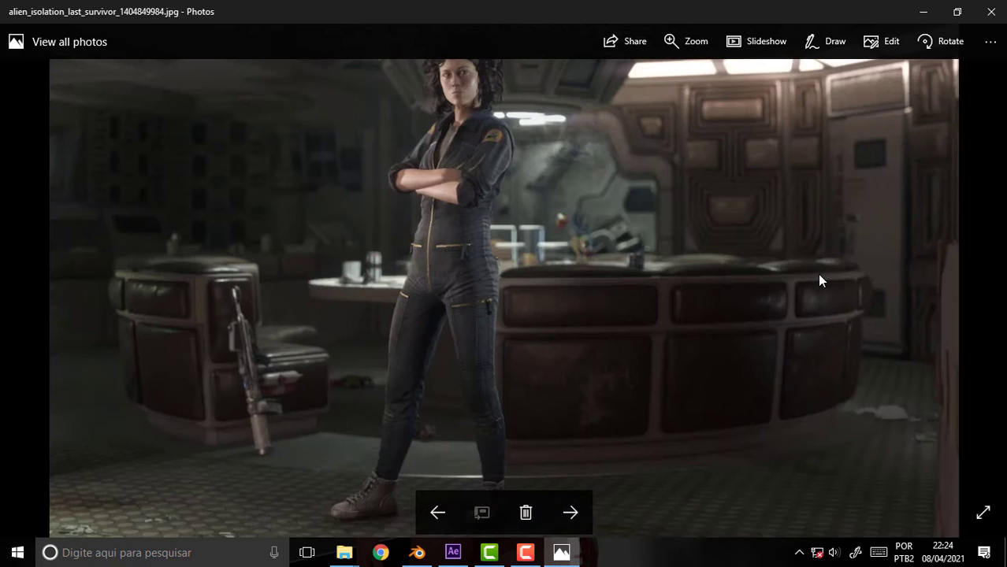
pyautogui.press('Right')
pyautogui.press('Left')
pyautogui.press('Right')
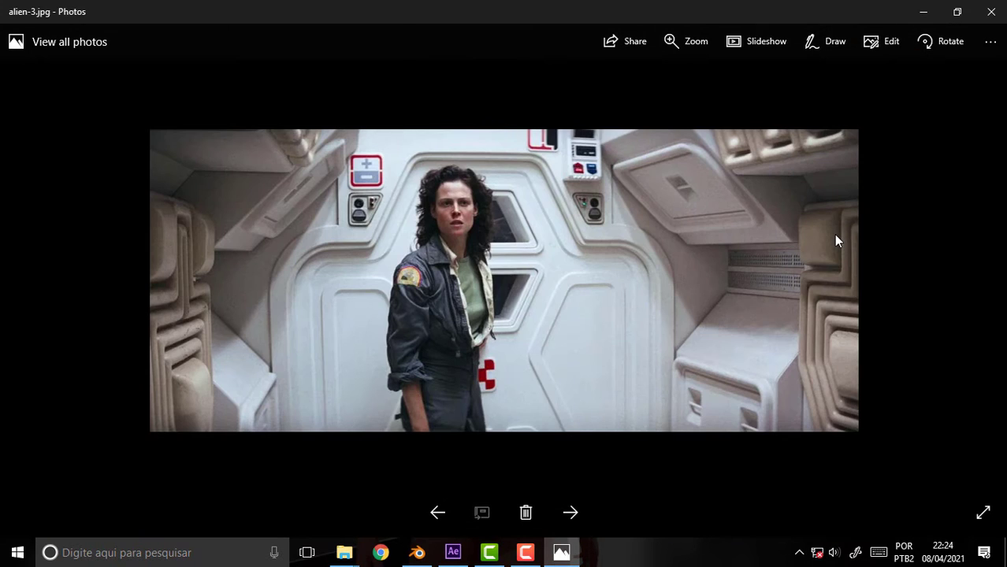
pyautogui.press('Right')
pyautogui.press('Right')
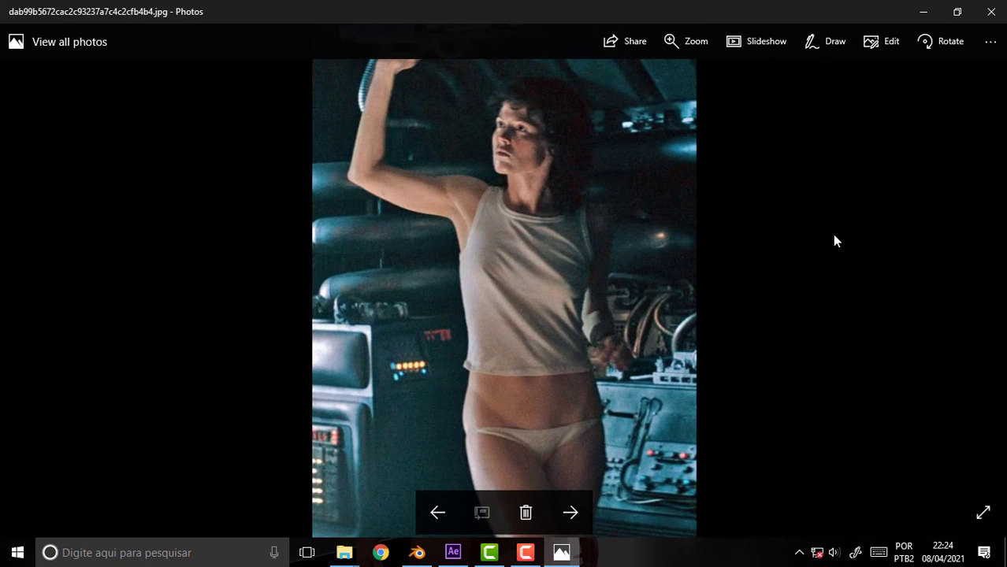
pyautogui.press('Right')
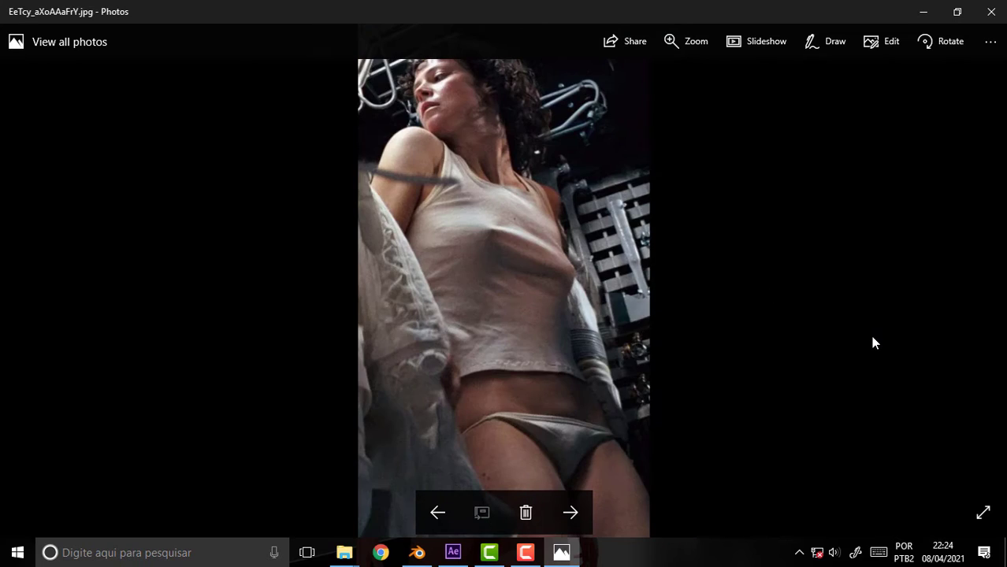
pyautogui.press('Right')
# Close the photo viewer and switch the character to Object Mode in Blender.
pyautogui.click(990, 11)
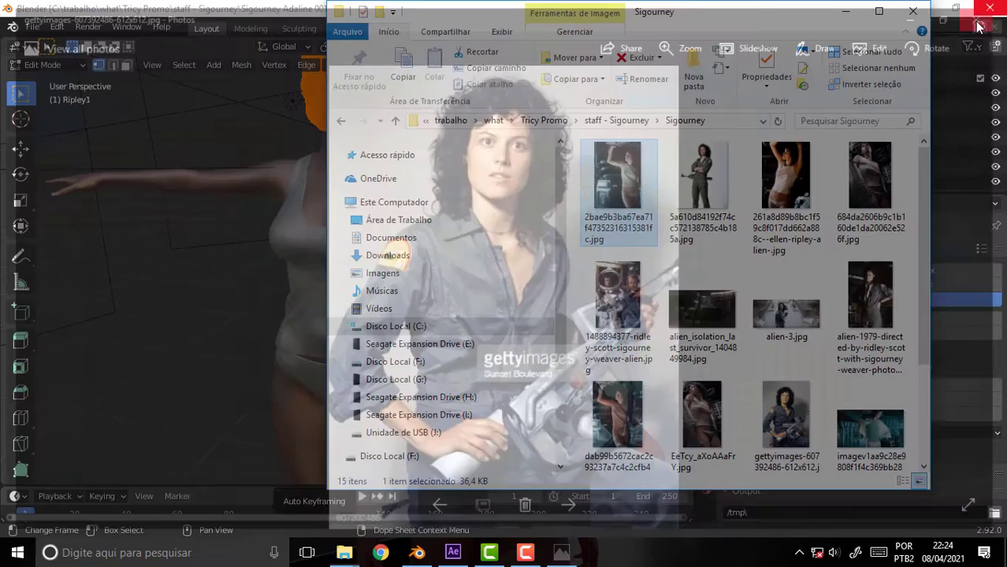
pyautogui.click(296, 18)
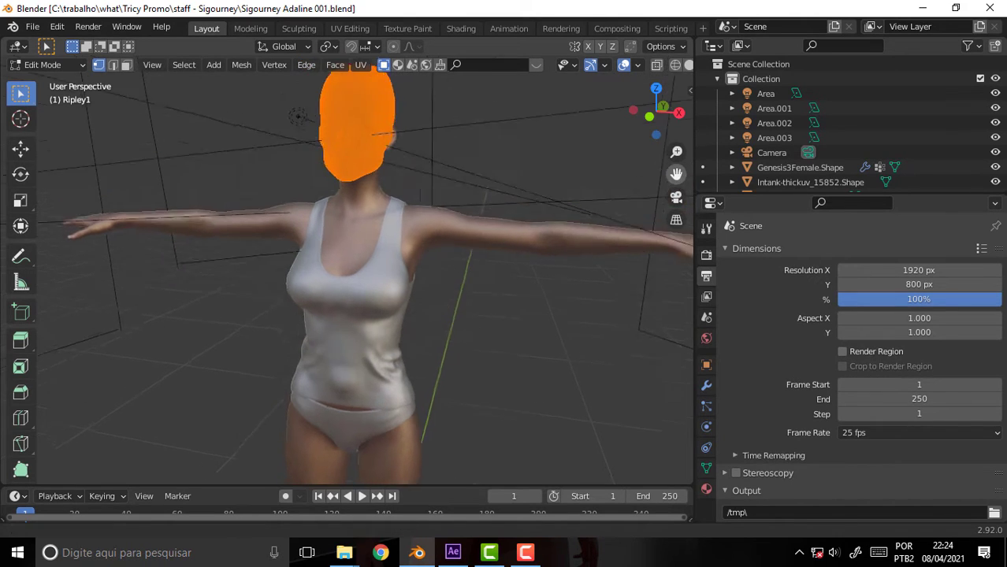
pyautogui.moveTo(676, 174); pyautogui.dragTo(550, 169)
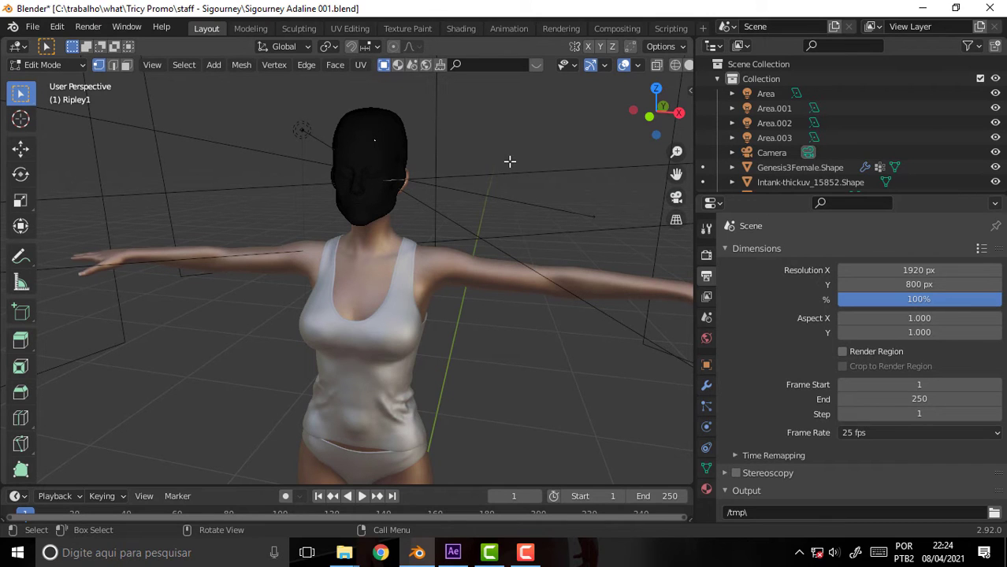
pyautogui.click(56, 66)
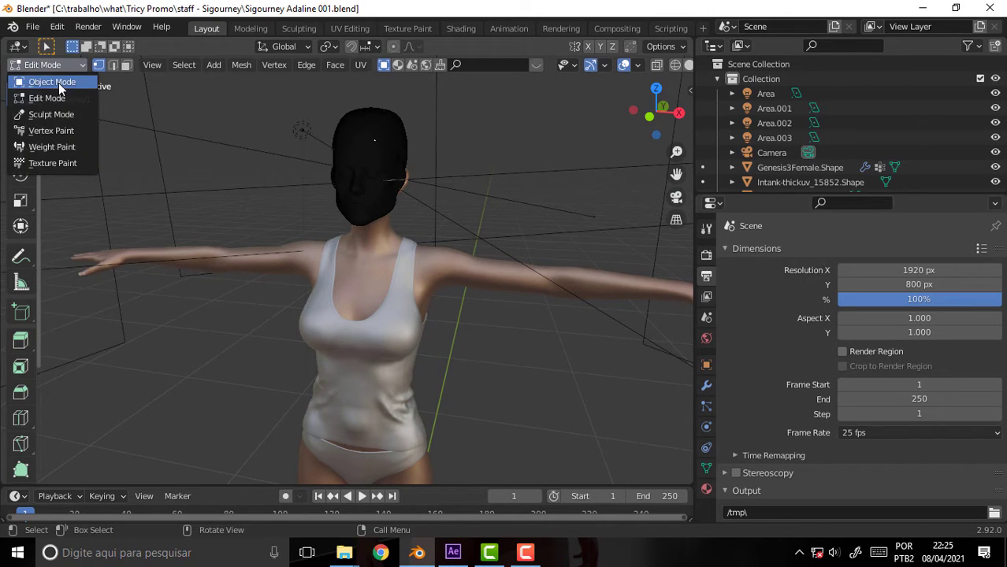
pyautogui.click(57, 80)
# Orbit and zoom around the figure, then look through the scene camera.
pyautogui.moveTo(498, 167)
pyautogui.mouseDown(button='middle')
pyautogui.moveTo(529, 183)
pyautogui.moveTo(501, 192)
pyautogui.mouseUp(button='middle')
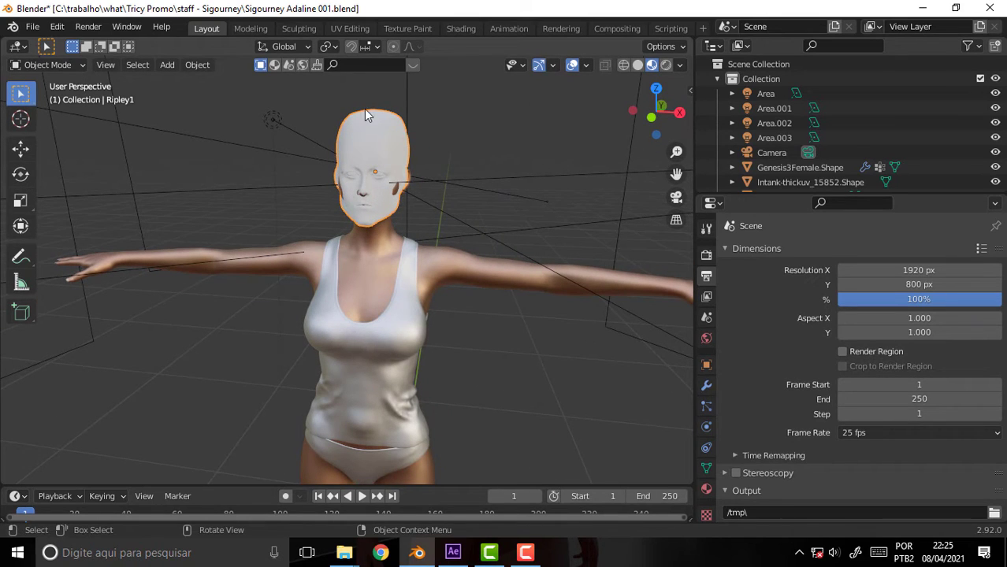
pyautogui.scroll(1, 489, 198)
pyautogui.scroll(2, 489, 198)
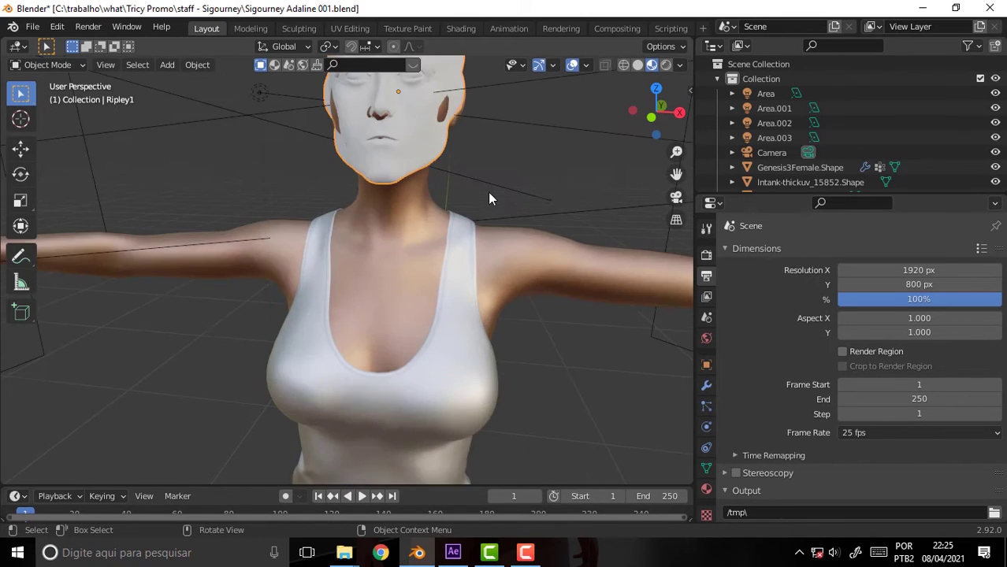
pyautogui.moveTo(678, 174); pyautogui.dragTo(652, 175)
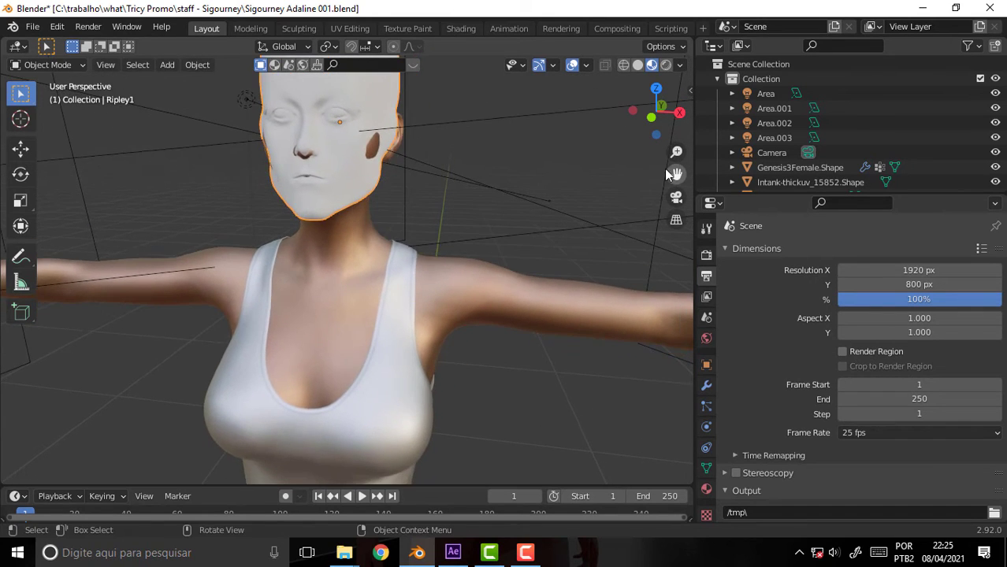
pyautogui.press('Escape')
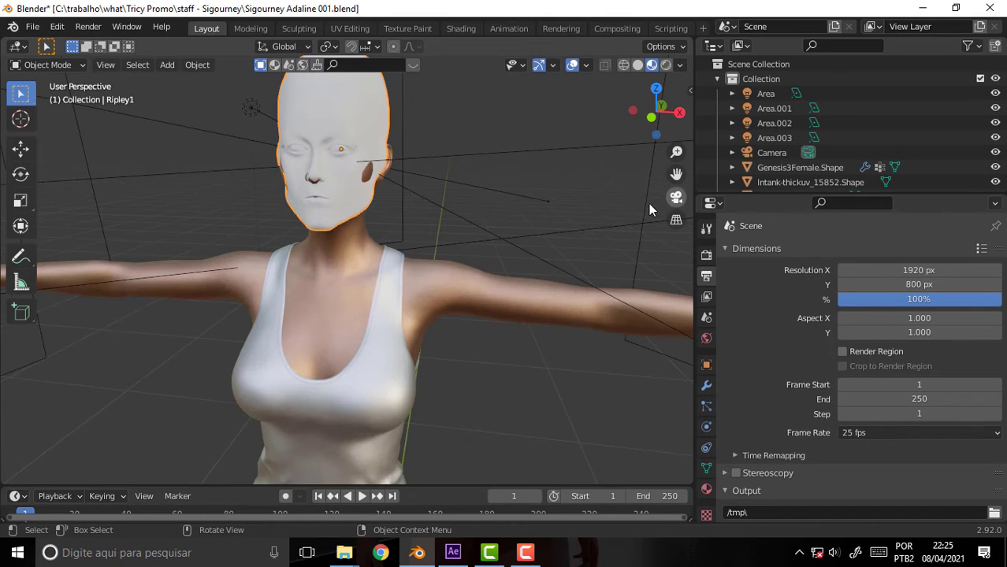
pyautogui.press('KP_0')
# Select the camera object and return to the camera view.
pyautogui.scroll(-2, 620, 176)
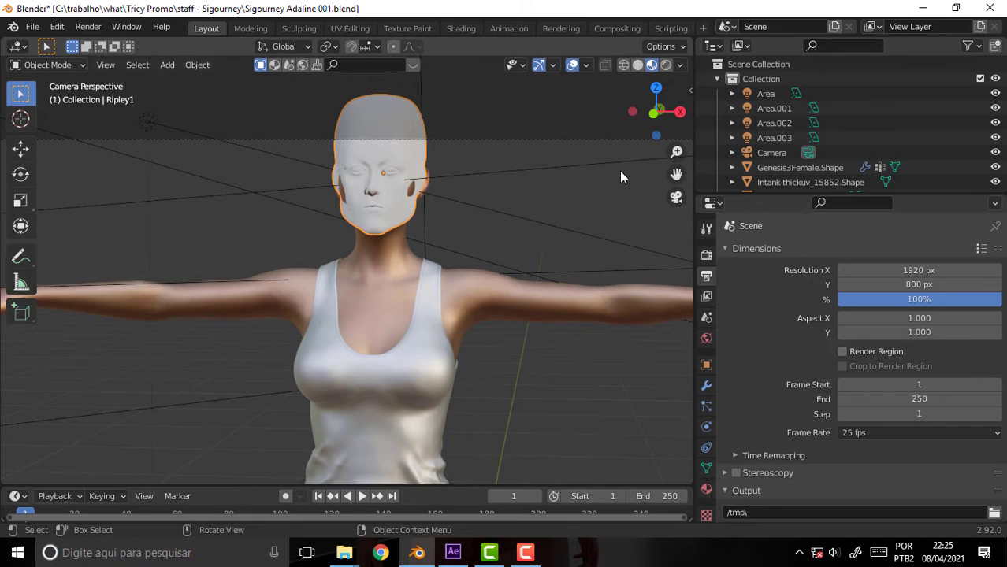
pyautogui.scroll(-2, 620, 177)
pyautogui.scroll(-2, 620, 179)
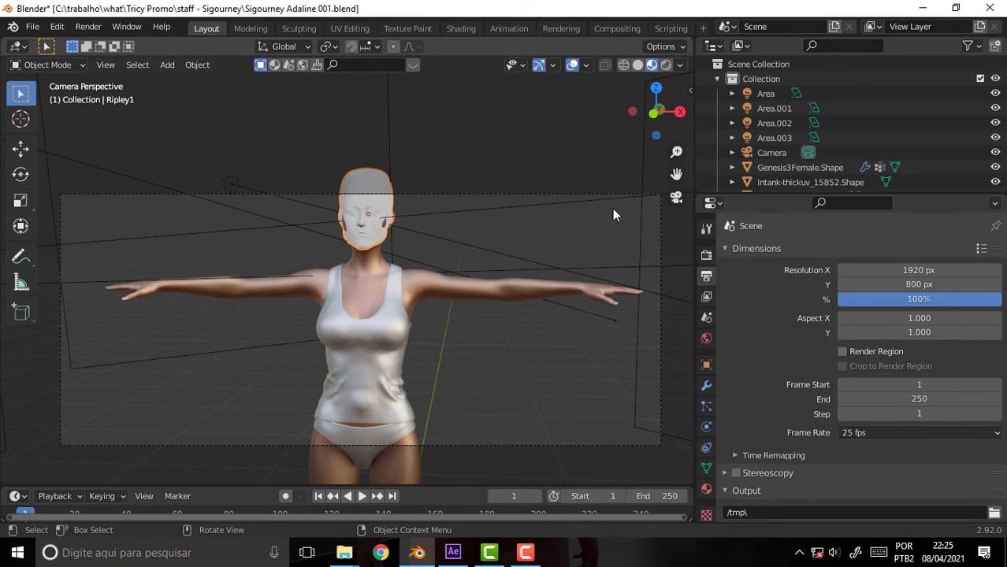
pyautogui.press('KP_0')
pyautogui.press('KP_0')
pyautogui.click(775, 153)
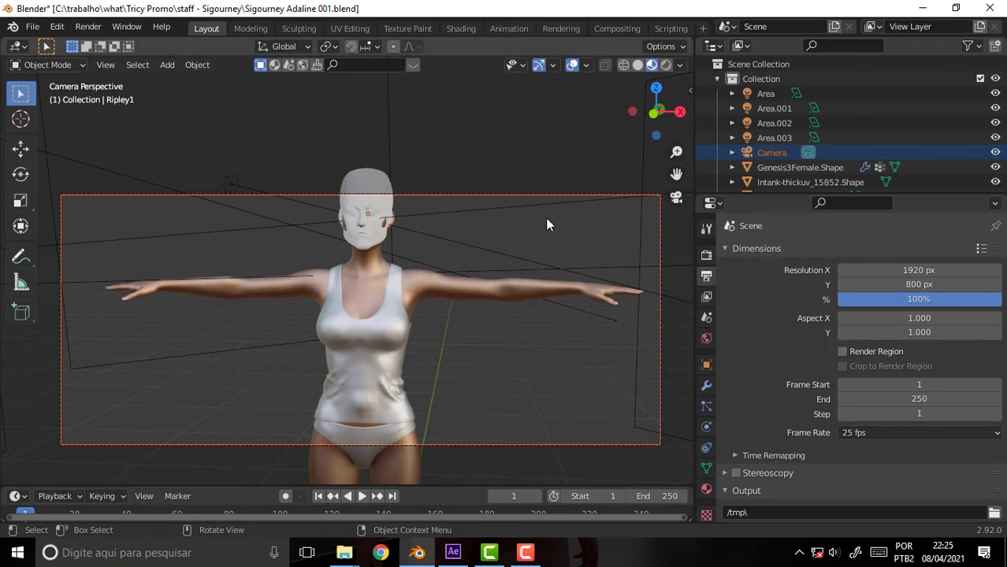
pyautogui.moveTo(545, 217)
pyautogui.mouseDown(button='middle')
pyautogui.moveTo(530, 220)
pyautogui.moveTo(552, 219)
pyautogui.mouseUp(button='middle')
pyautogui.press('KP_0')
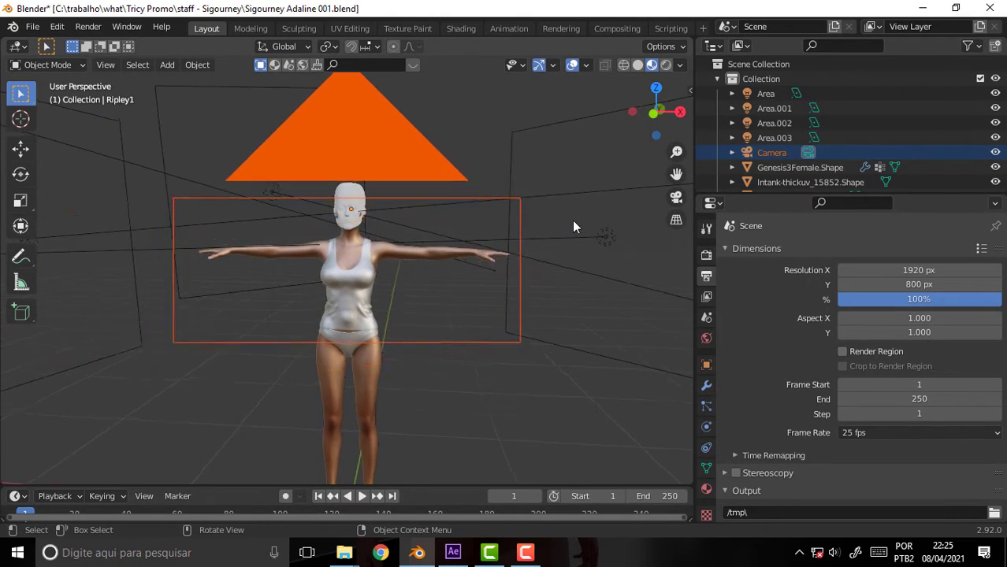
# Enable Lock Camera to View and frame the character waist-up with her head centred.
pyautogui.press('n')
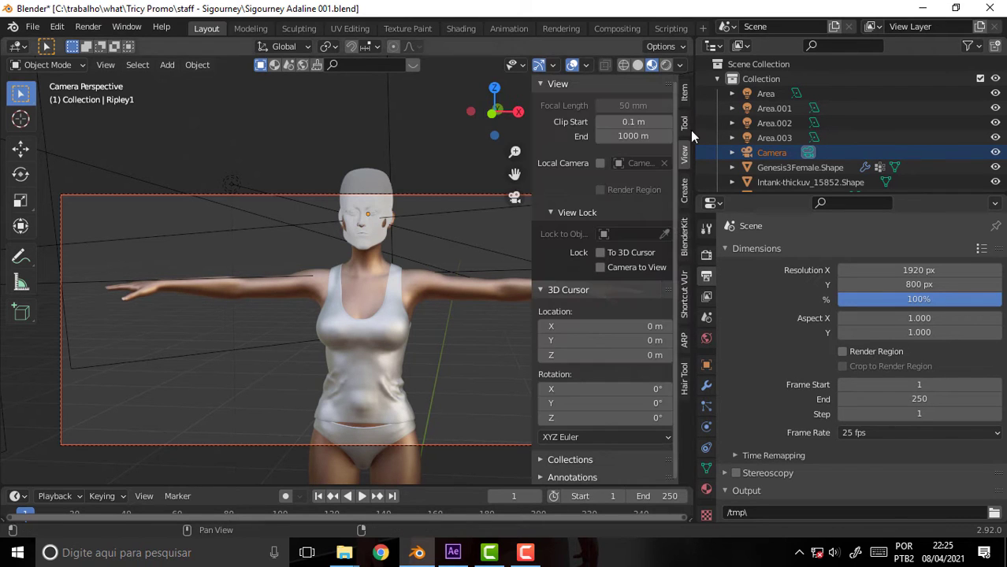
pyautogui.click(597, 268)
pyautogui.moveTo(498, 246); pyautogui.dragTo(461, 232, button='middle')
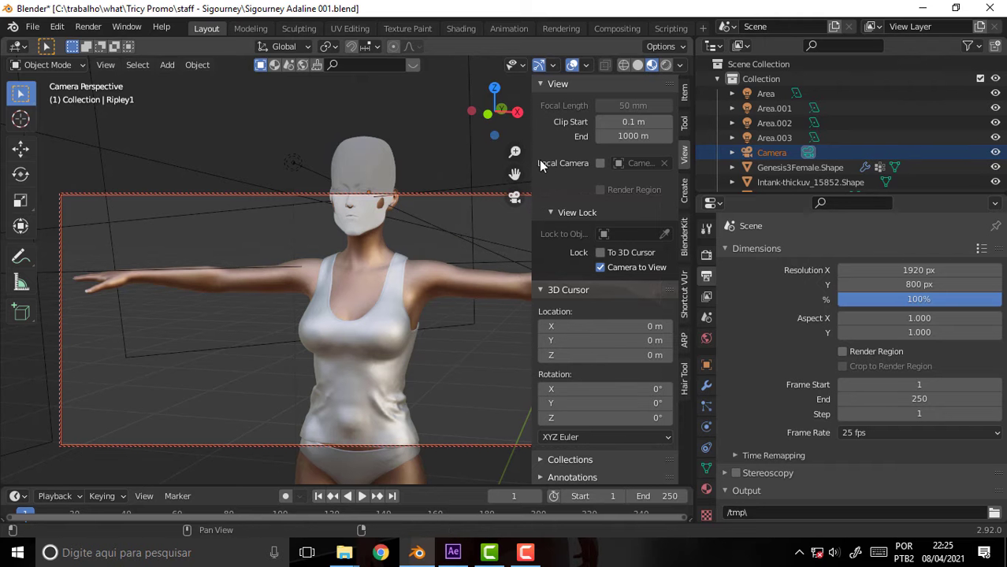
pyautogui.moveTo(515, 174); pyautogui.dragTo(512, 221)
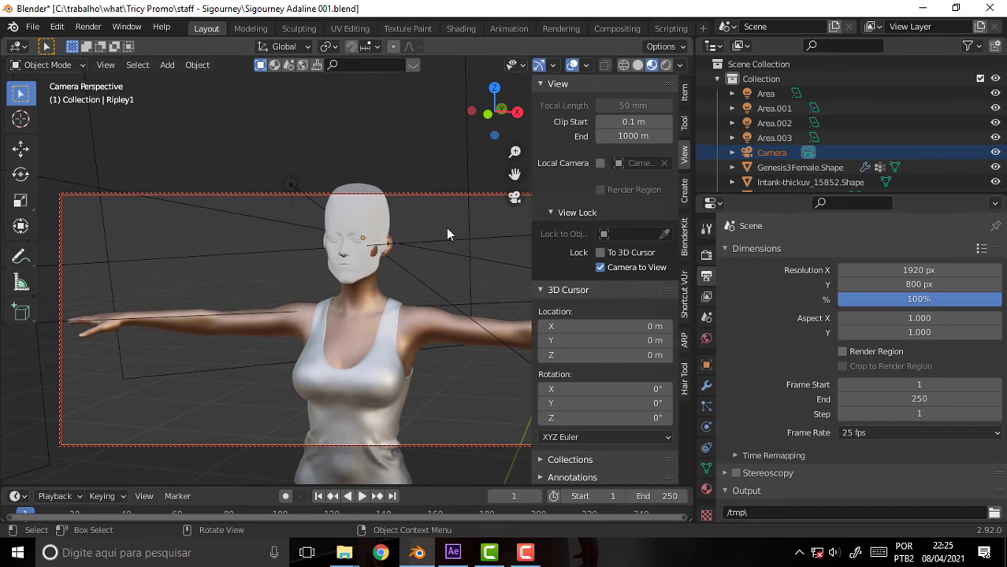
pyautogui.keyDown('shift'); pyautogui.moveTo(446, 228); pyautogui.dragTo(561, 255, button='middle'); pyautogui.keyUp('shift')
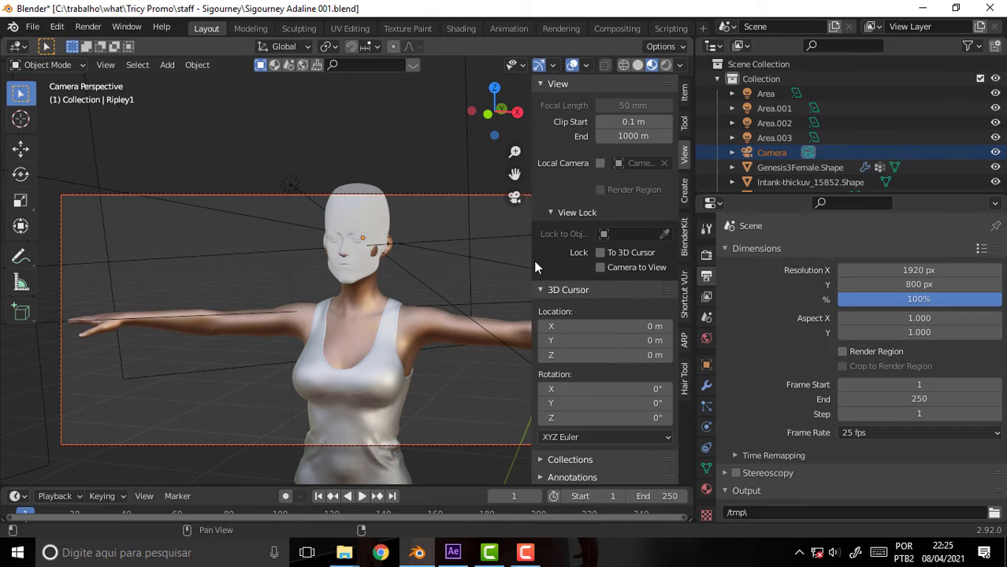
pyautogui.moveTo(528, 260); pyautogui.dragTo(800, 261)
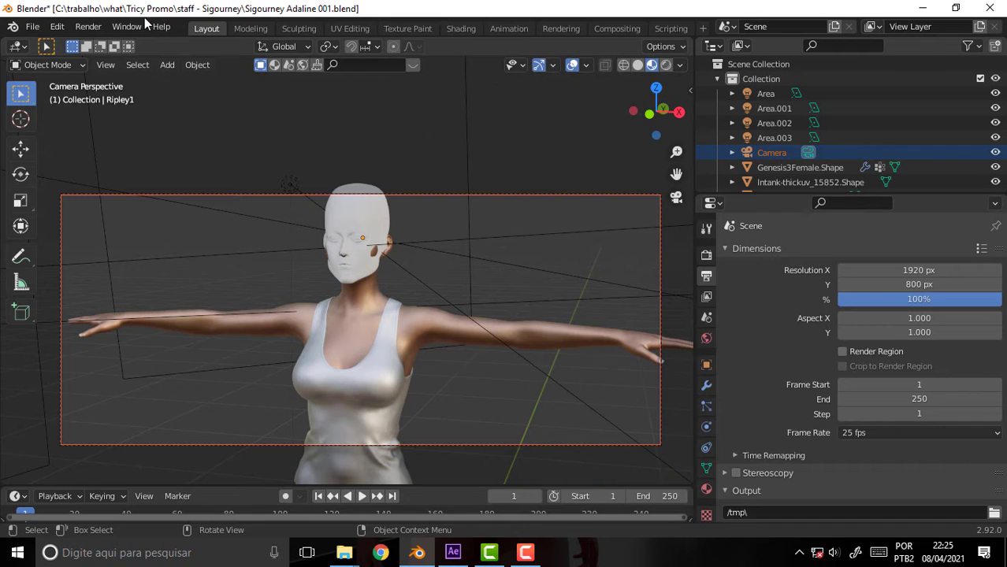
# Render the camera frame of the T-posed character with Render Image (F12).
pyautogui.click(88, 26)
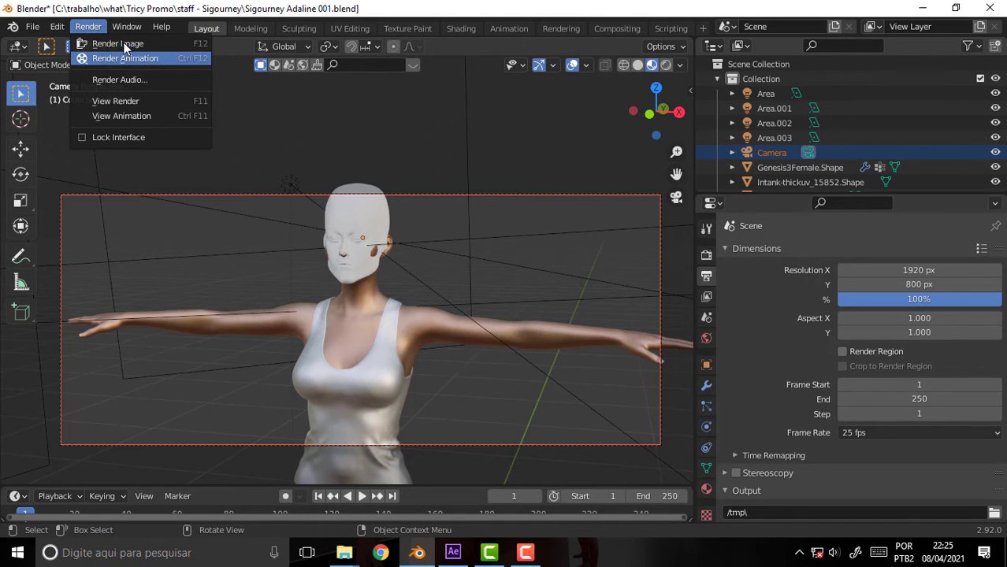
pyautogui.click(118, 43)
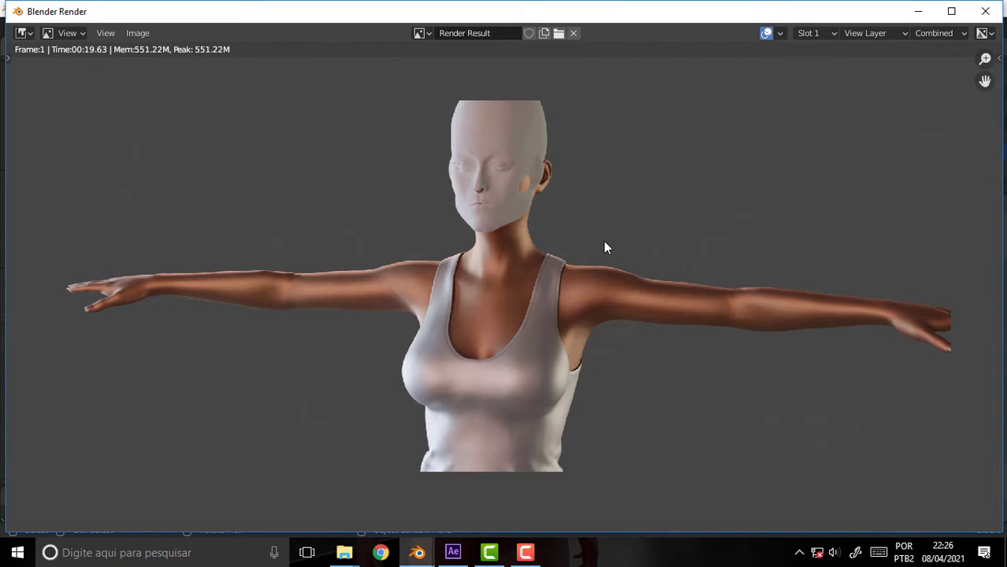
pyautogui.click(135, 34)
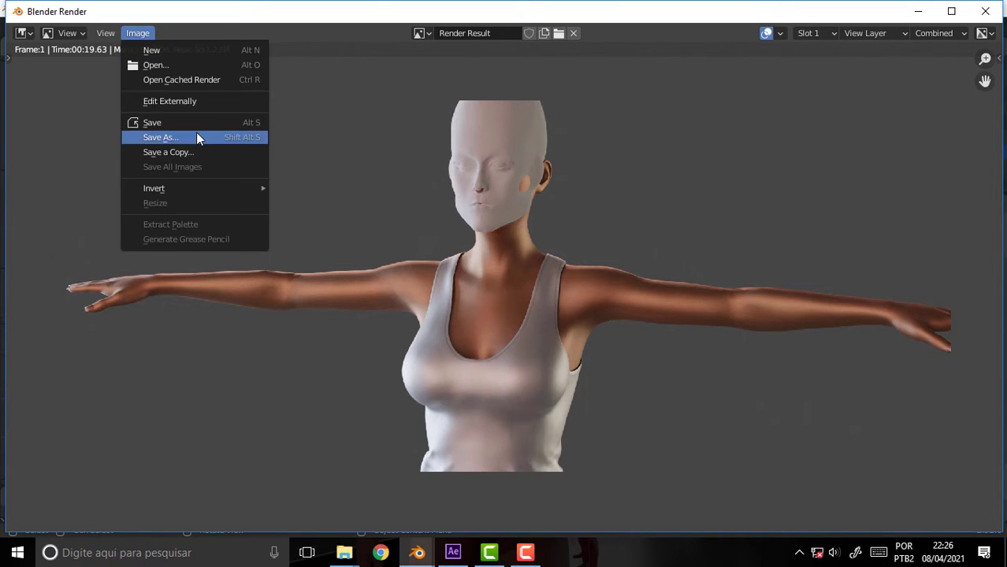
# Save the render as the PNG 'ref scene 5002.png' in the Tricy Promo folder.
pyautogui.click(234, 166)
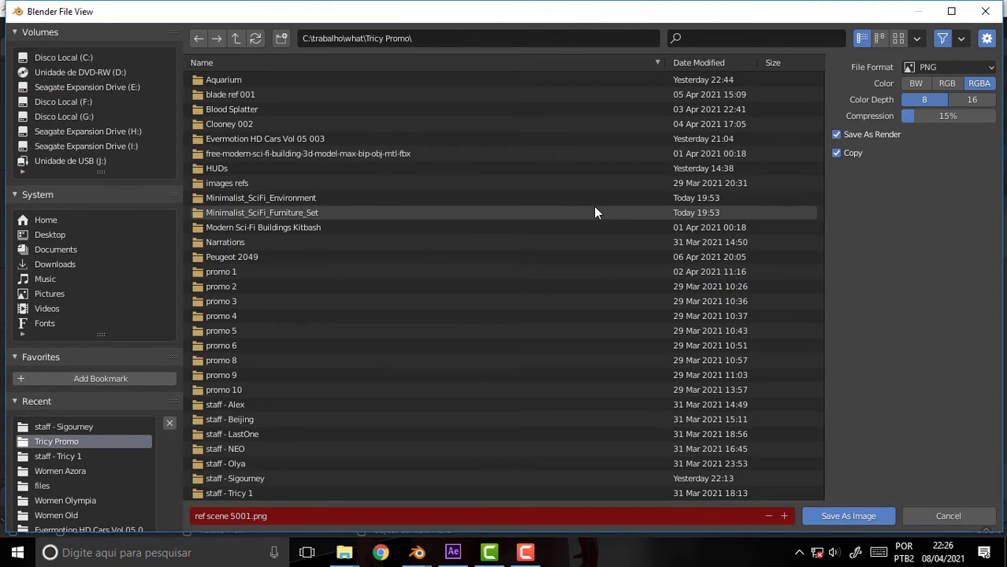
pyautogui.click(248, 520)
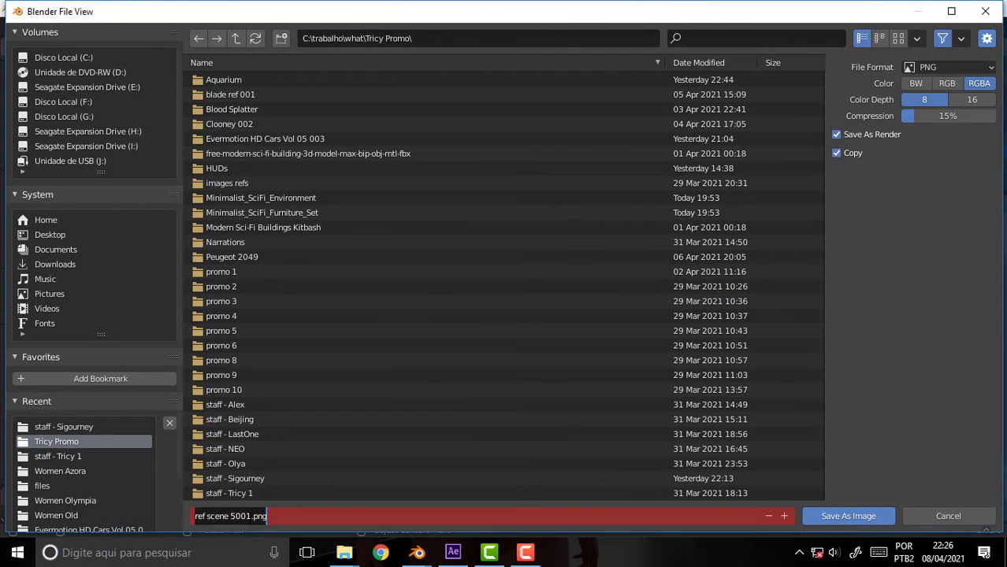
pyautogui.click(250, 518)
pyautogui.write('2')
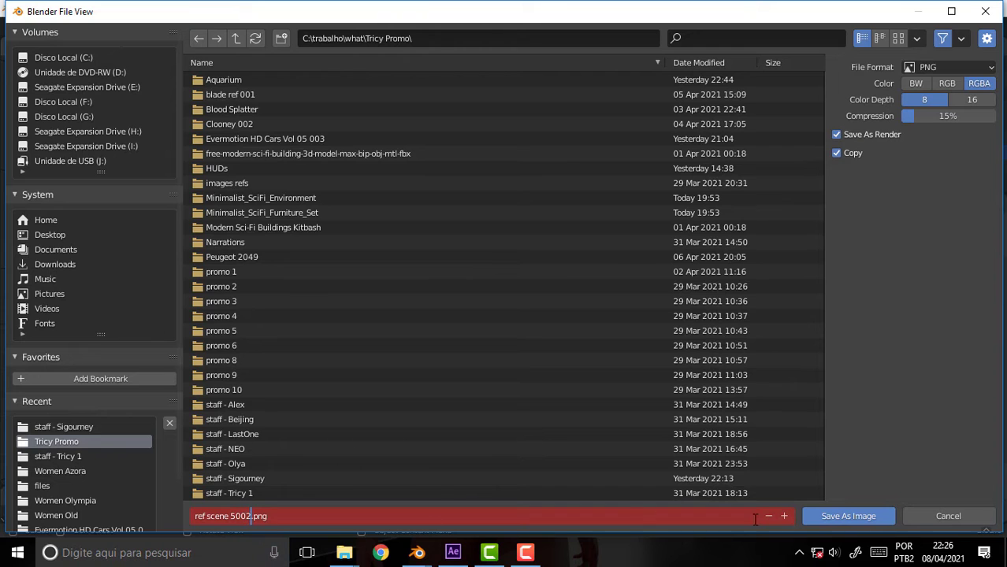
pyautogui.click(833, 519)
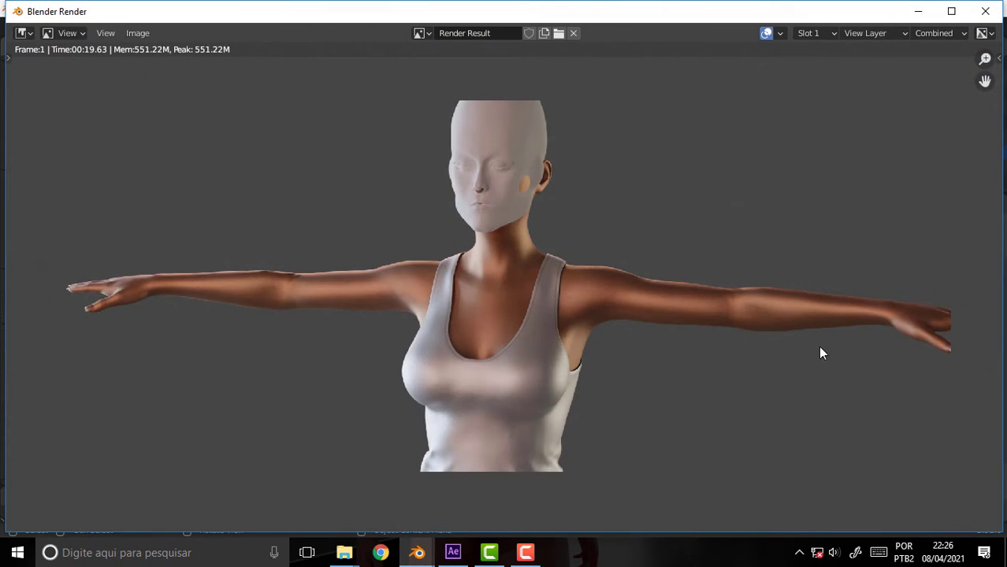
# Close the render window and save the scene as Sigourney Adaline 002.blend.
pyautogui.click(918, 11)
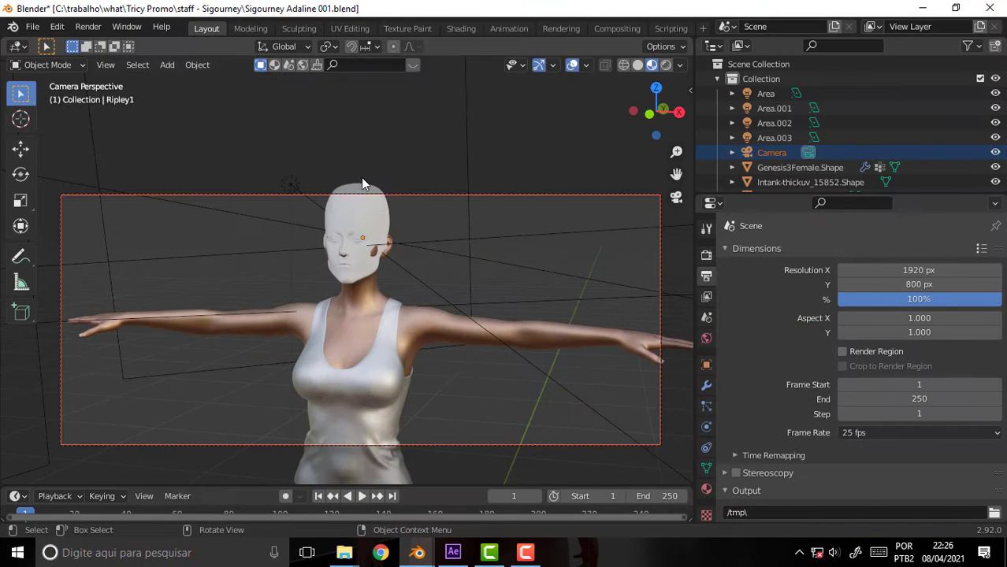
pyautogui.click(32, 27)
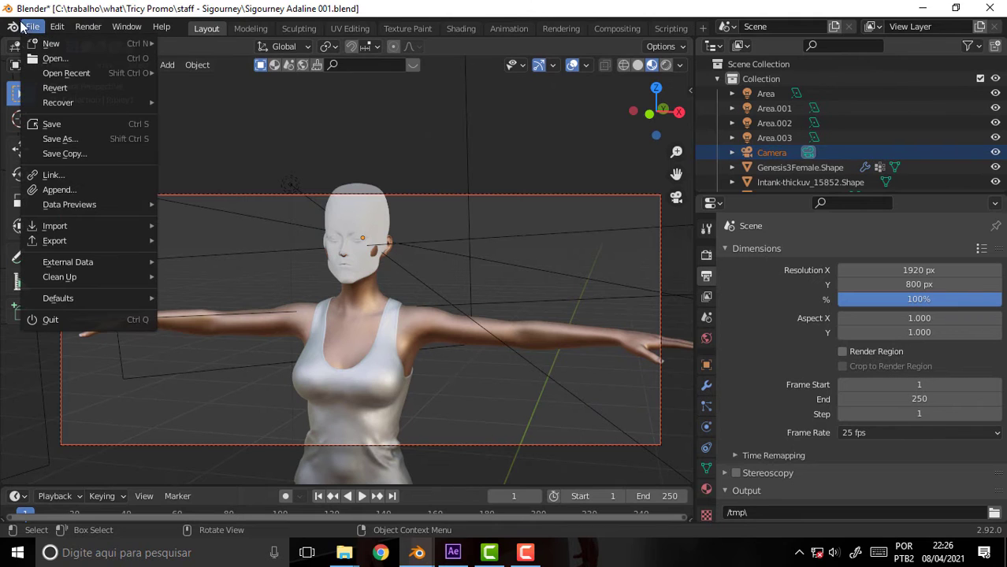
pyautogui.click(62, 139)
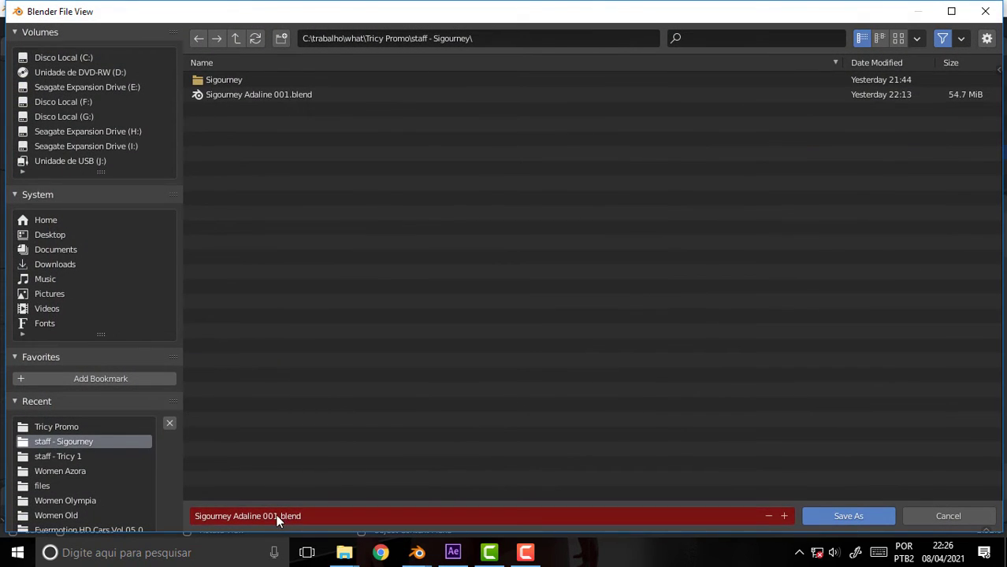
pyautogui.click(276, 516)
pyautogui.click(277, 517)
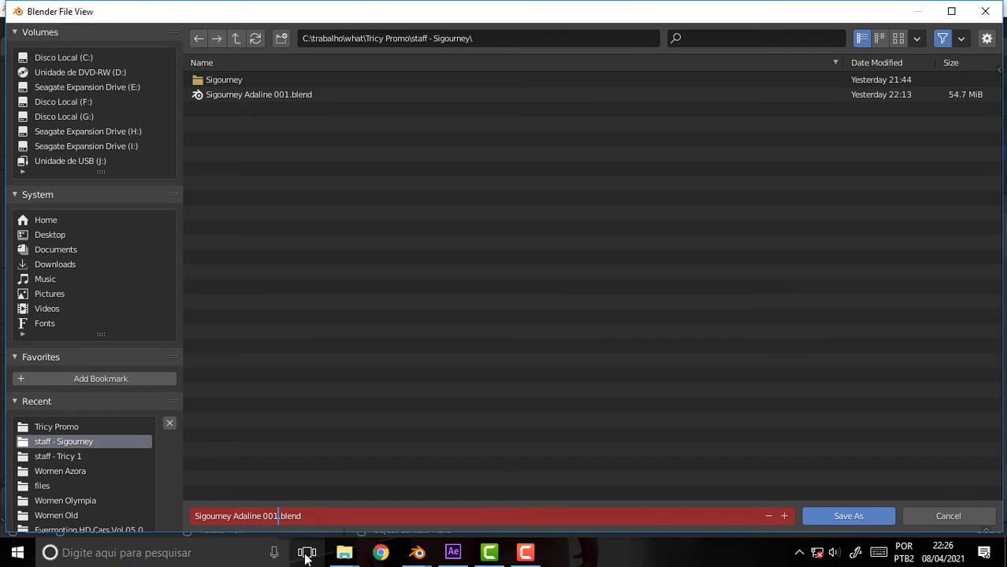
pyautogui.press('BackSpace')
pyautogui.write('2')
pyautogui.click(840, 516)
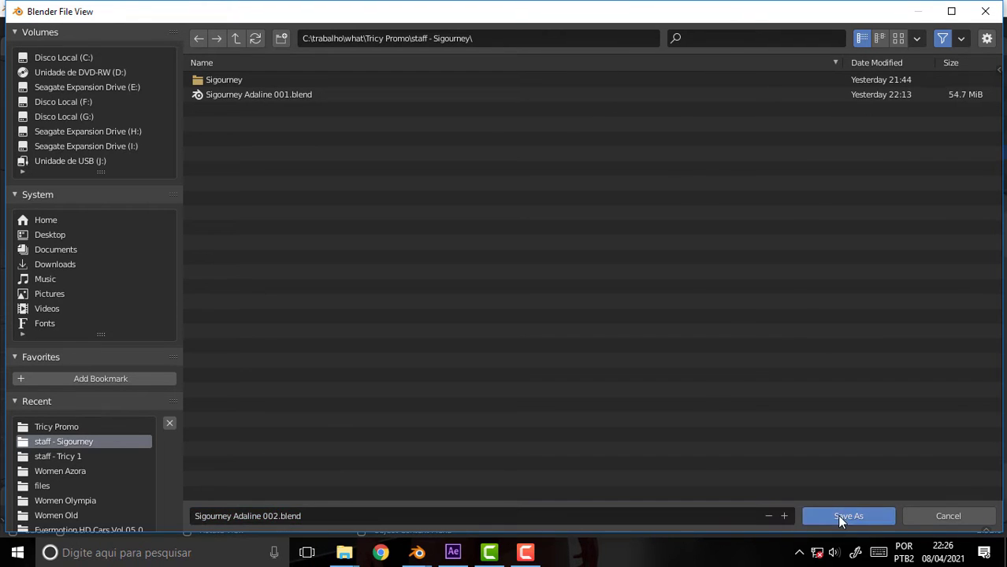
pyautogui.click(840, 516)
# Open the Tricy promo Scene 005 composition in After Effects.
pyautogui.click(453, 552)
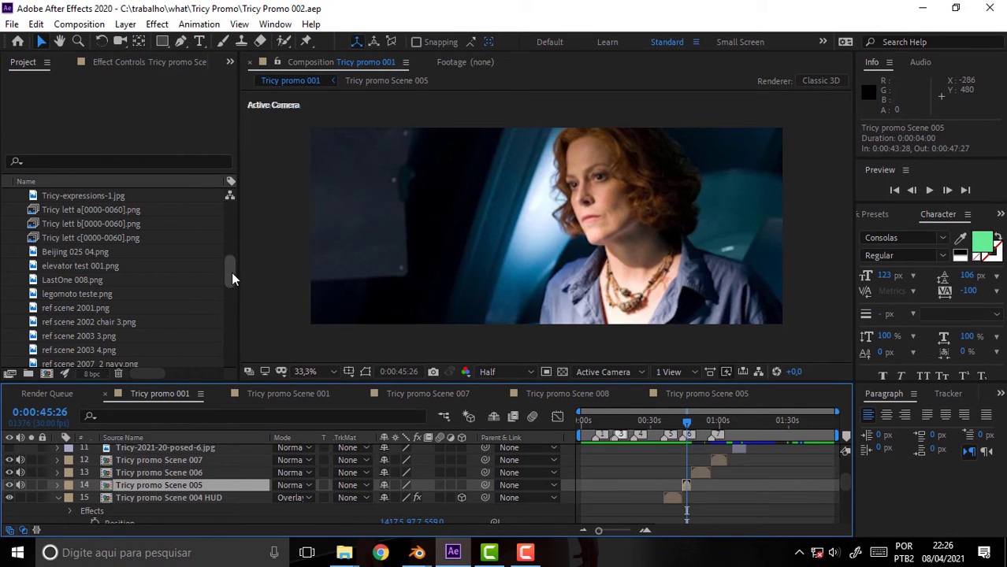
pyautogui.moveTo(232, 272); pyautogui.dragTo(231, 288)
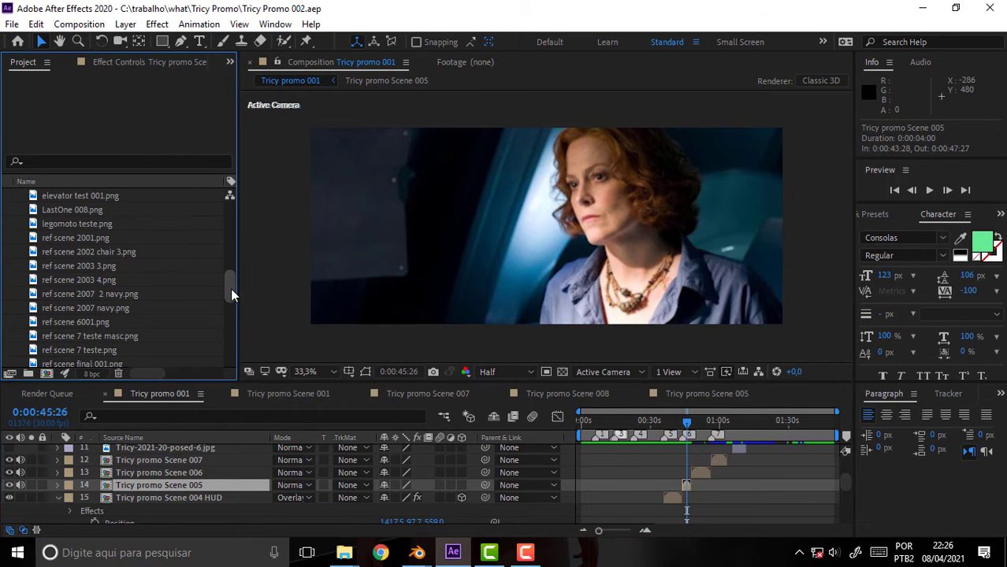
pyautogui.click(709, 395)
pyautogui.moveTo(236, 285); pyautogui.dragTo(231, 223)
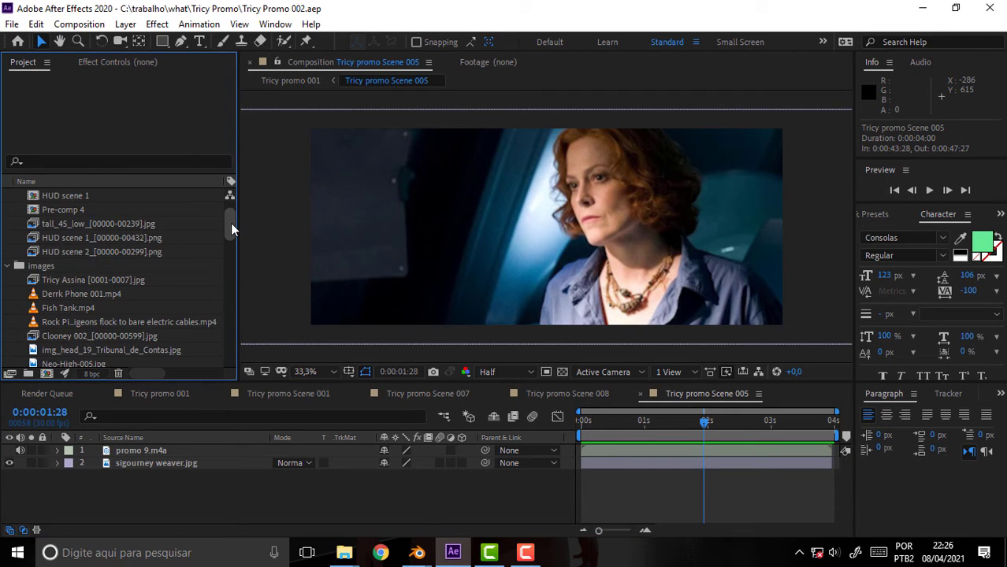
# Import ref scene 5001.png and ref scene 5002.png into the images folder as multiple files.
pyautogui.click(44, 267)
pyautogui.click(15, 25)
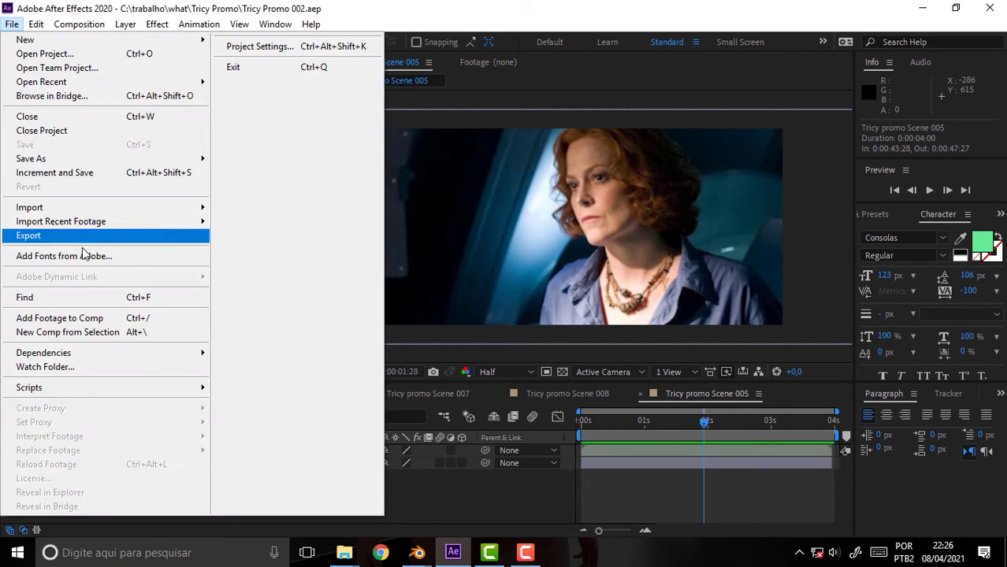
pyautogui.moveTo(72, 207)
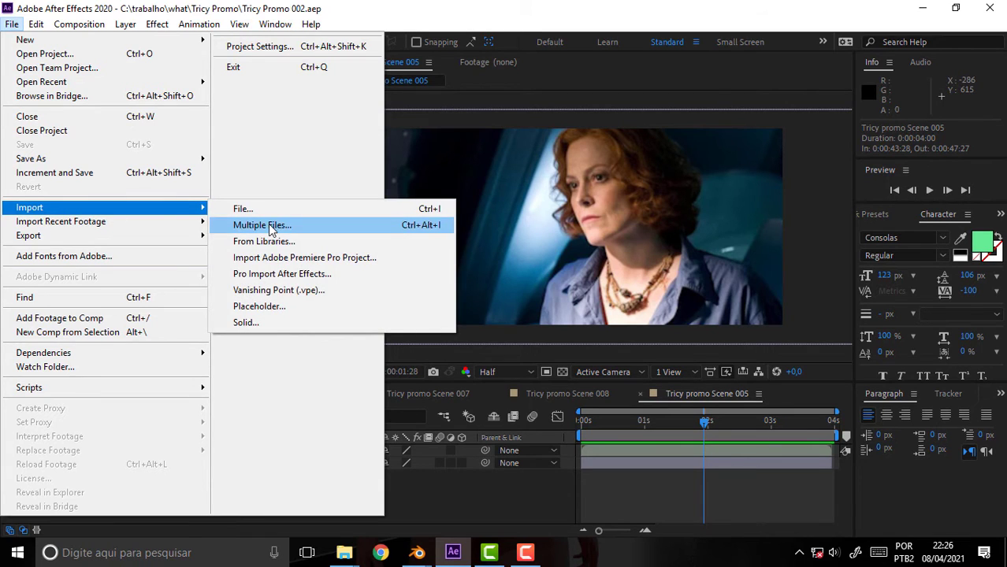
pyautogui.click(246, 223)
pyautogui.moveTo(916, 134); pyautogui.dragTo(914, 238)
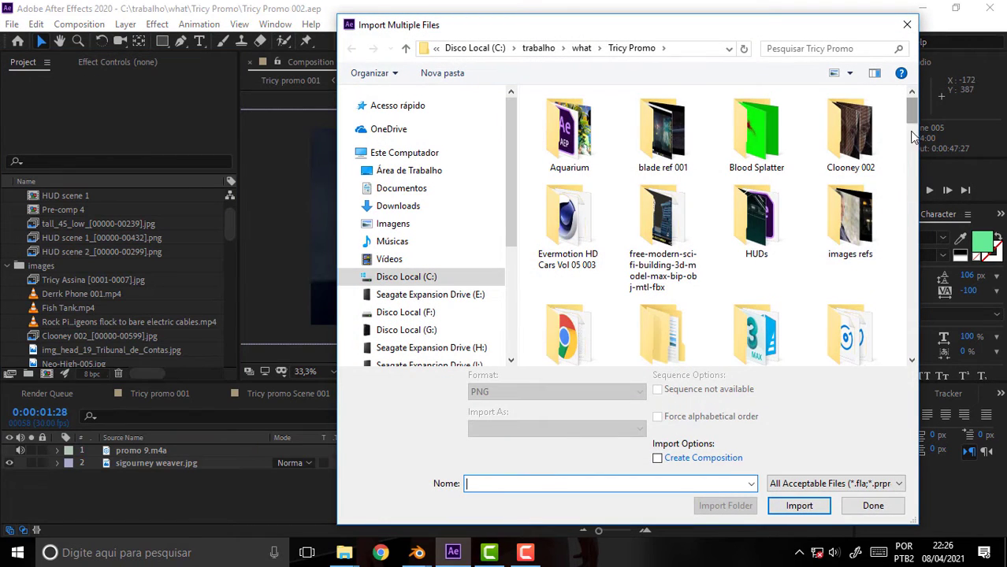
pyautogui.moveTo(911, 232); pyautogui.dragTo(911, 236)
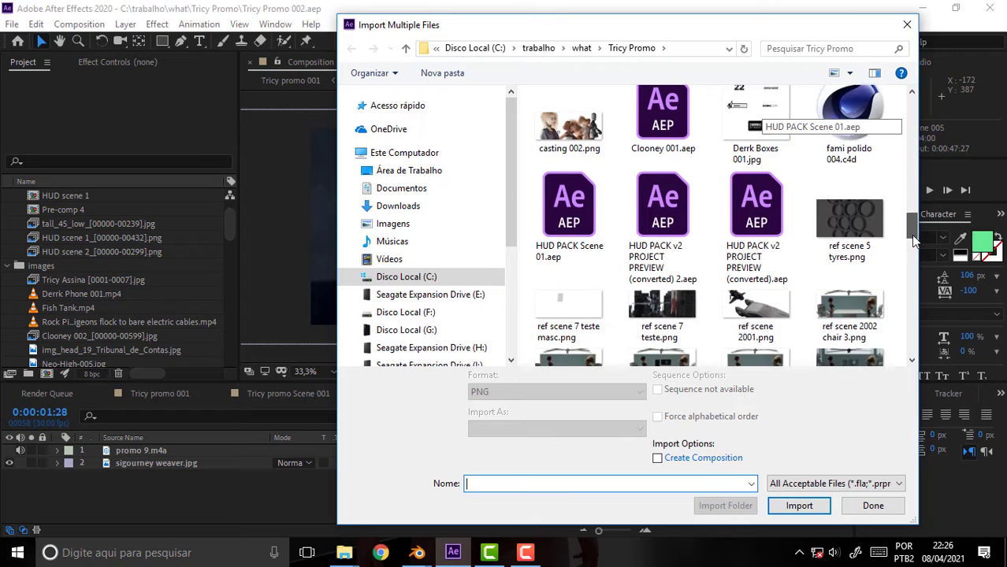
pyautogui.click(840, 258)
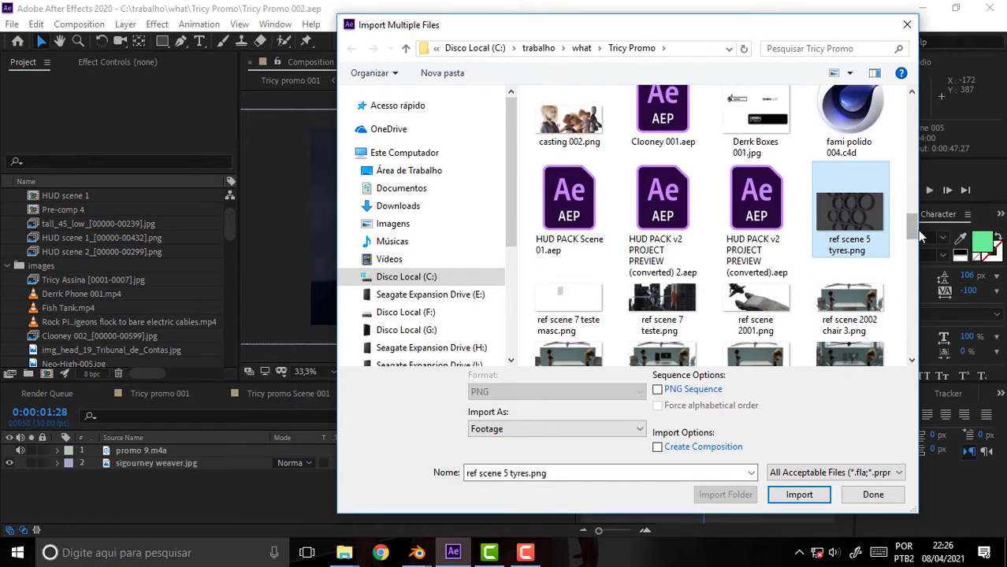
pyautogui.moveTo(914, 231); pyautogui.dragTo(912, 249)
pyautogui.click(666, 282)
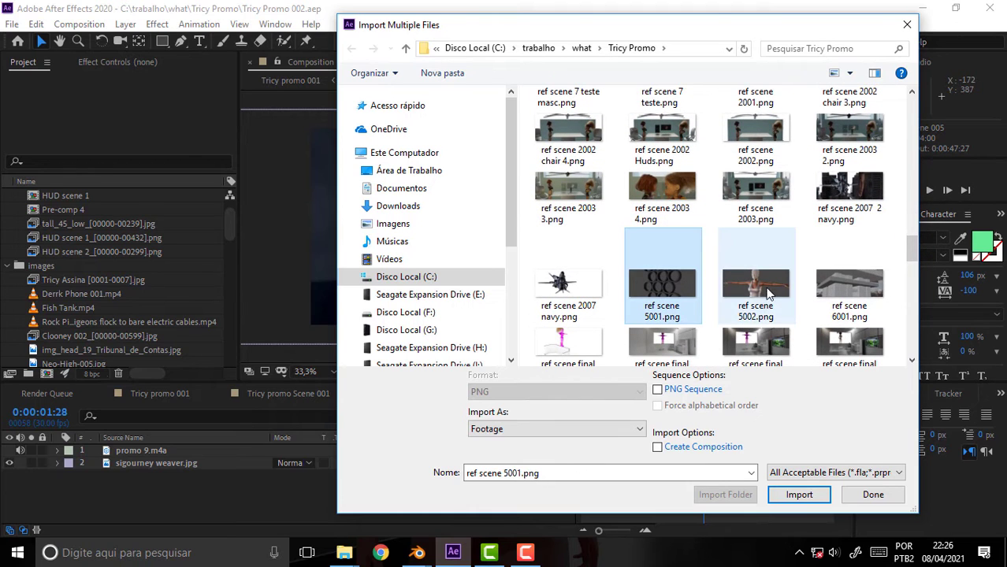
pyautogui.keyDown('shift'); pyautogui.click(769, 293); pyautogui.keyUp('shift')
pyautogui.click(799, 501)
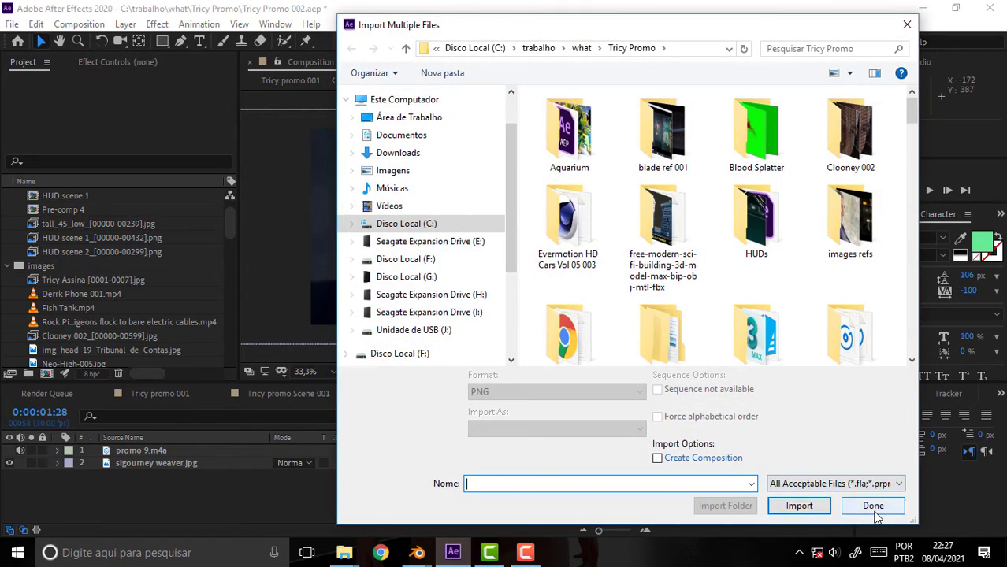
pyautogui.click(873, 505)
# Place both images in the Scene 005 timeline with ref scene 5002.png as layer 1.
pyautogui.moveTo(86, 364); pyautogui.dragTo(141, 449)
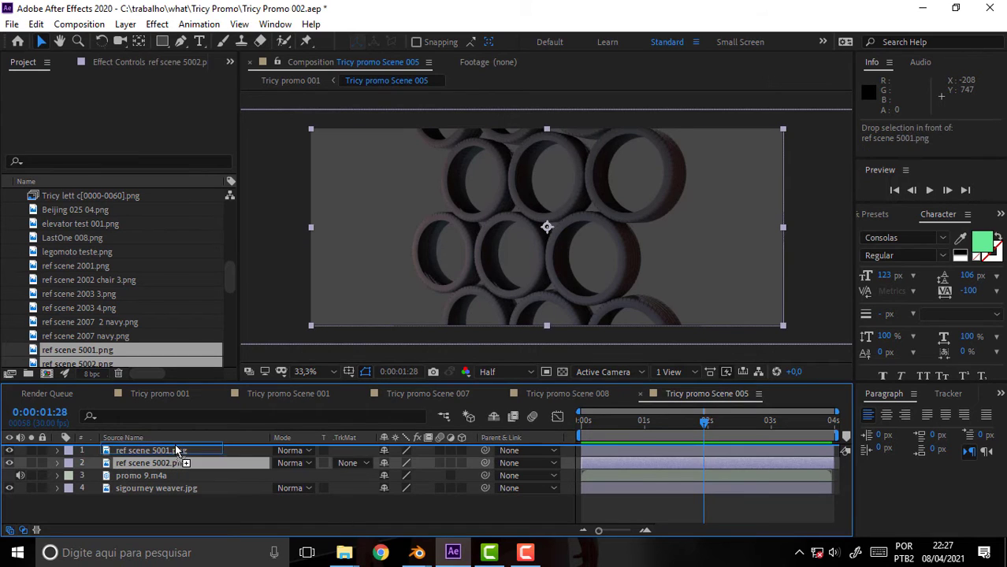
pyautogui.moveTo(166, 465); pyautogui.dragTo(185, 446)
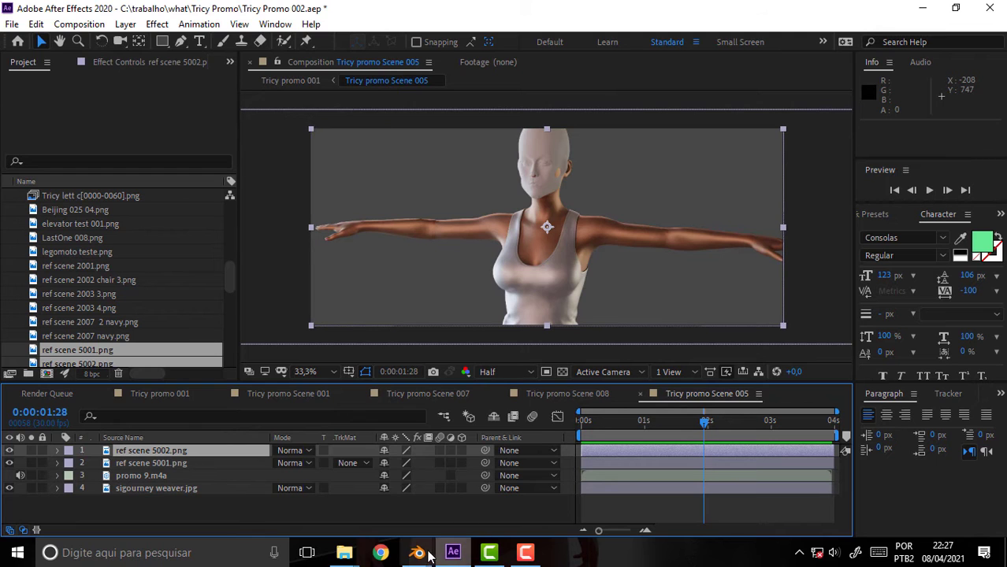
pyautogui.moveTo(417, 552)
pyautogui.click(482, 516)
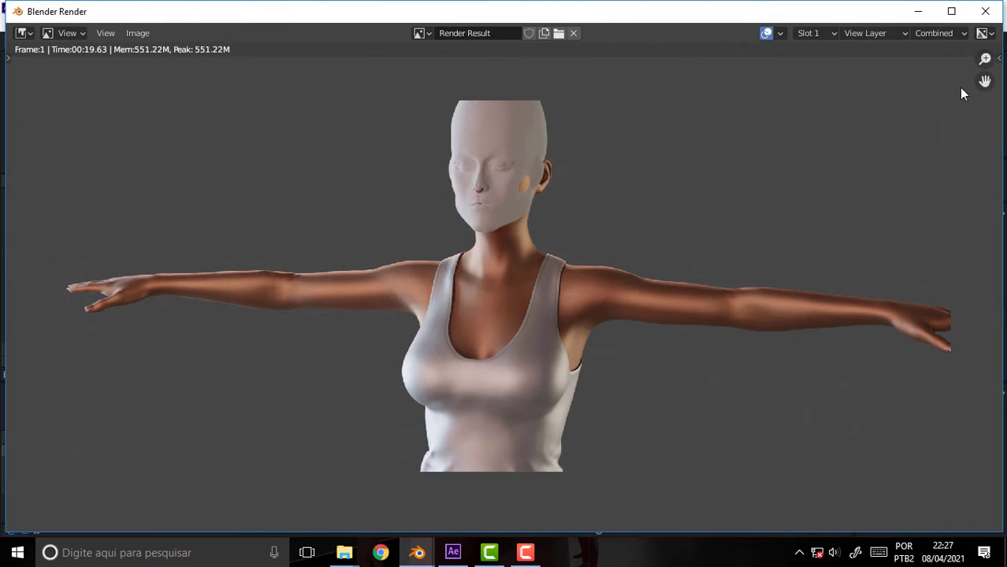
# Re-save the render over ref scene 5002.png as an RGBA PNG and hide the render window.
pyautogui.click(137, 33)
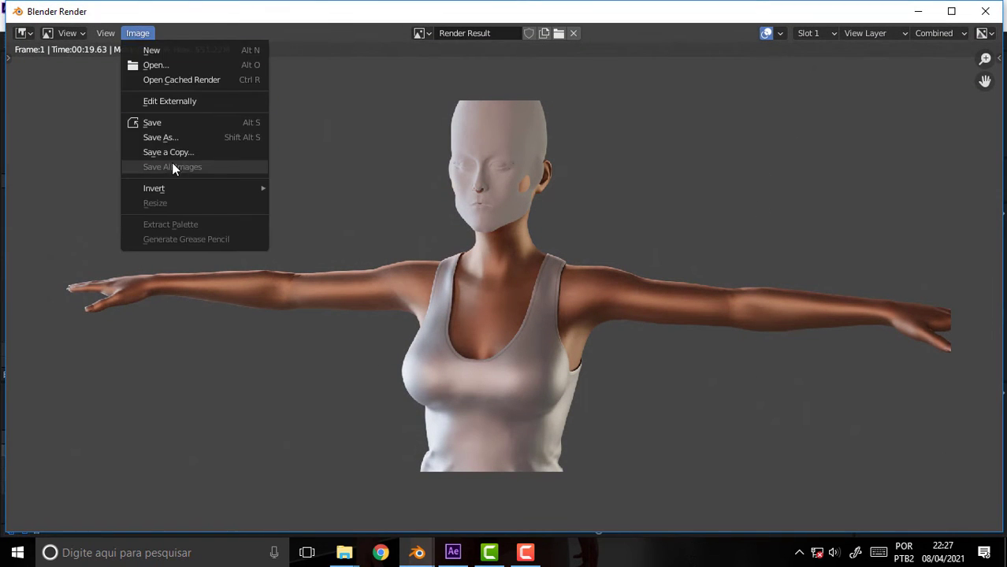
pyautogui.click(169, 142)
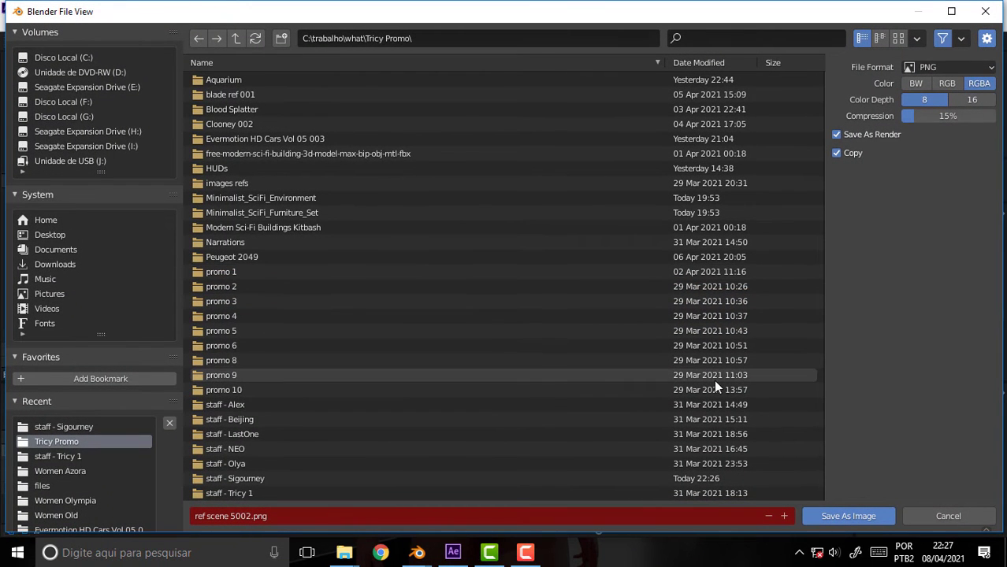
pyautogui.click(846, 517)
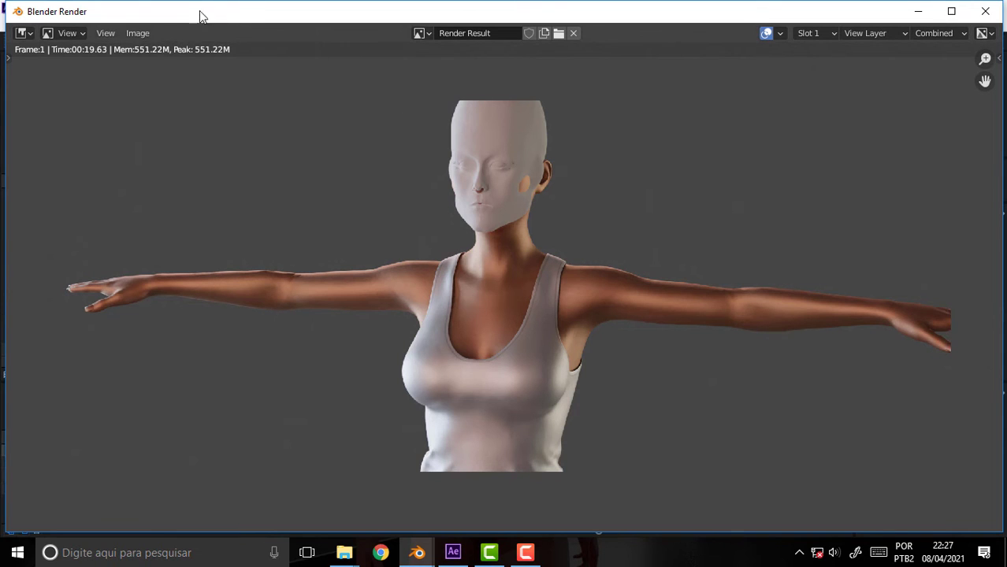
pyautogui.click(138, 33)
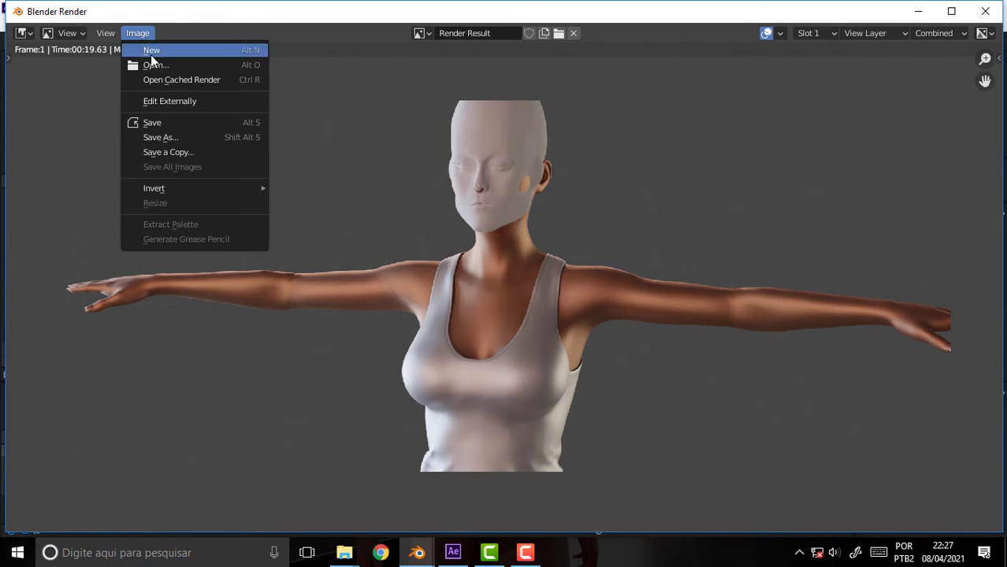
pyautogui.click(918, 11)
# Use Replace Footage > File on ref scene 5002.png and select that same file as the replacement.
pyautogui.scroll(-3, 225, 289)
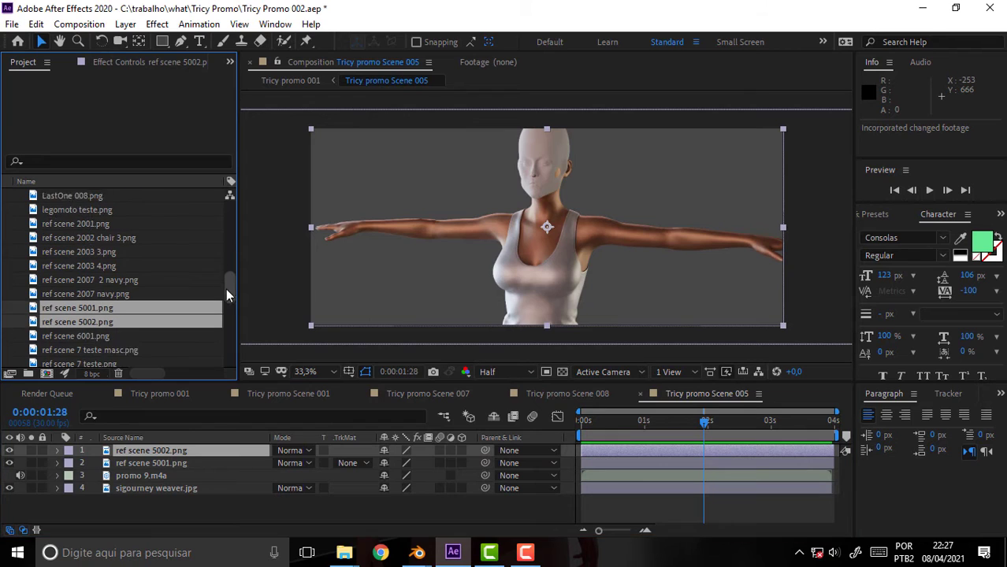
pyautogui.scroll(-1, 226, 289)
pyautogui.click(81, 308)
pyautogui.rightClick(81, 308)
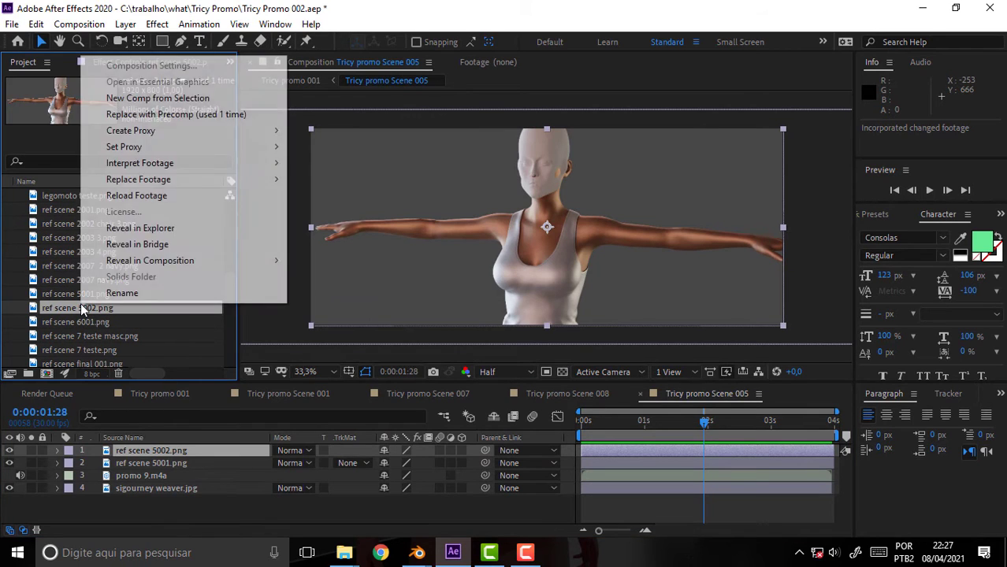
pyautogui.moveTo(138, 179)
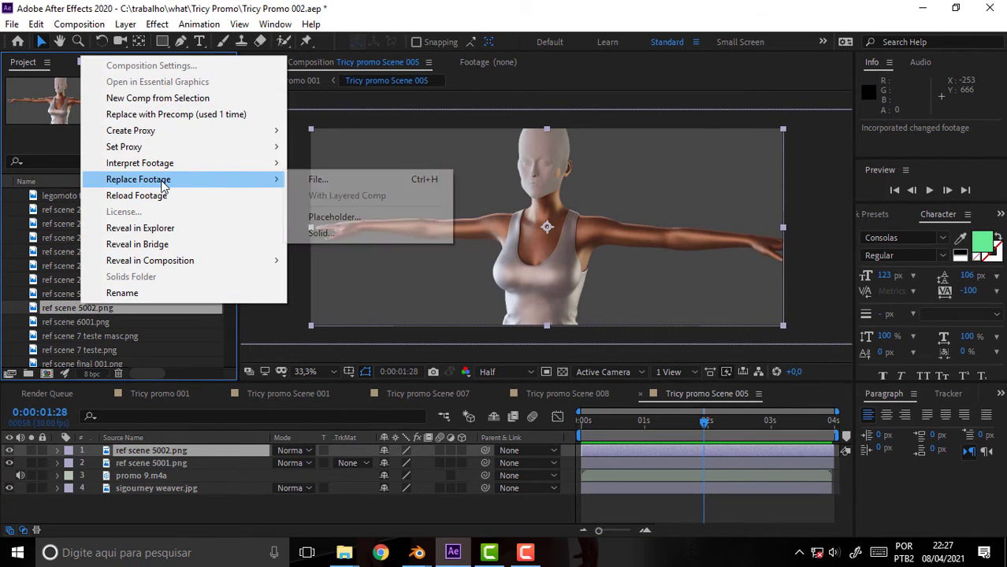
pyautogui.click(387, 179)
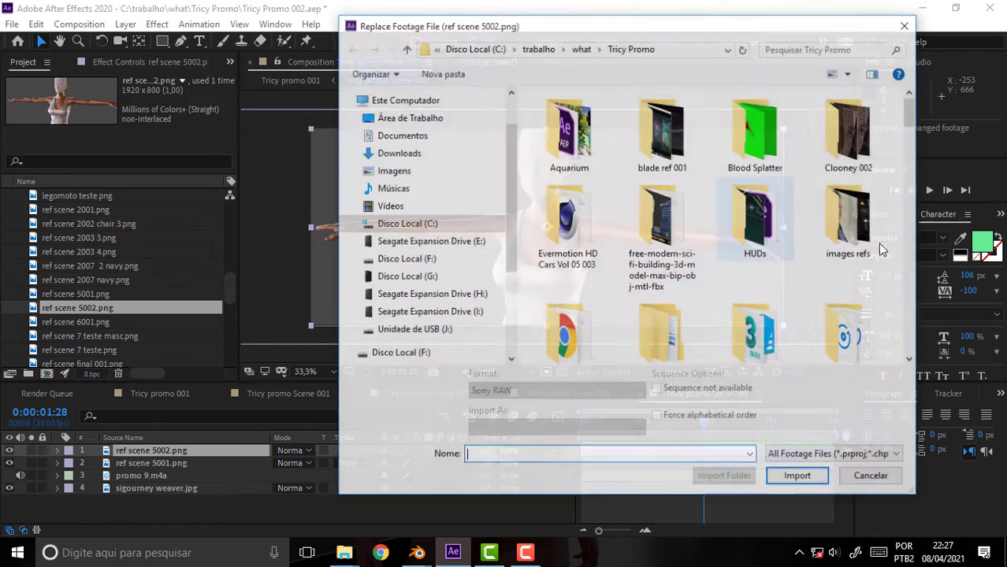
pyautogui.moveTo(914, 114); pyautogui.dragTo(906, 277)
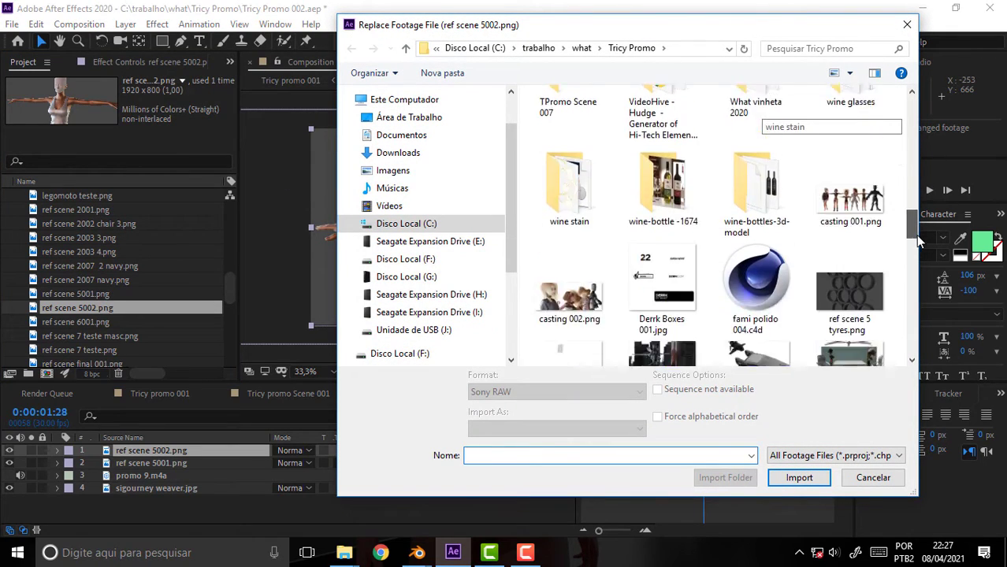
pyautogui.click(752, 264)
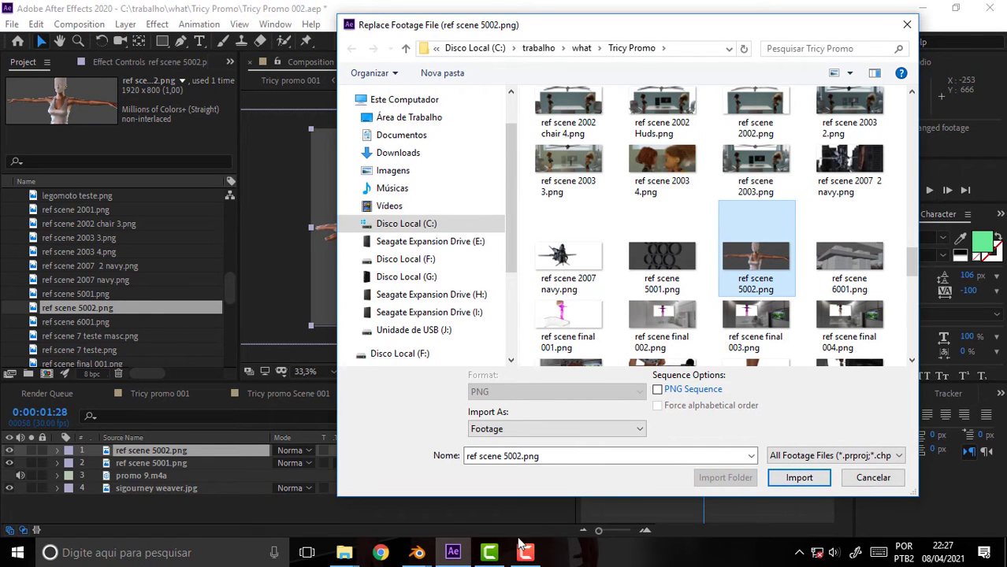
pyautogui.moveTo(417, 552)
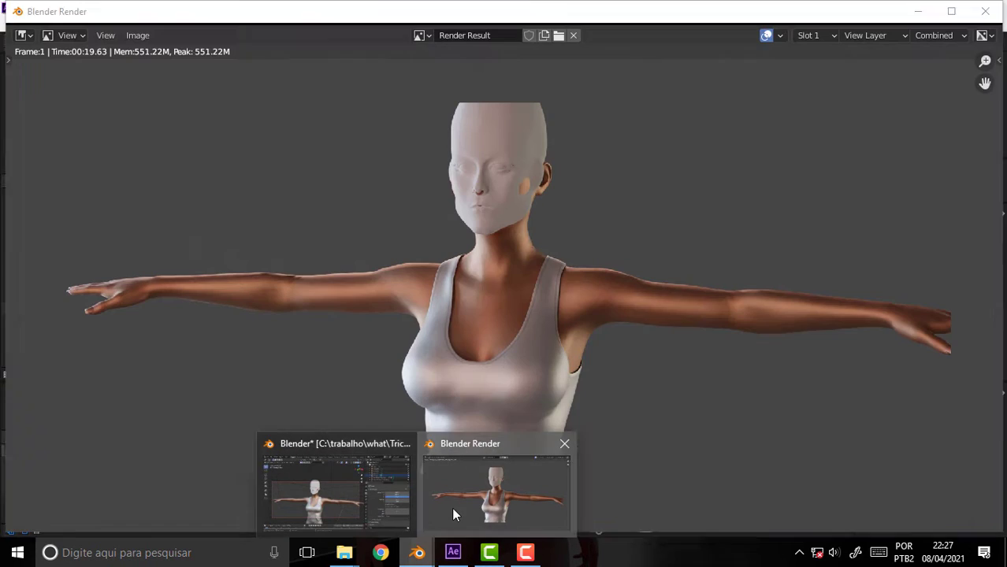
# Save the render over ref scene 5002.png with Color Depth 8 and RGBA.
pyautogui.click(453, 515)
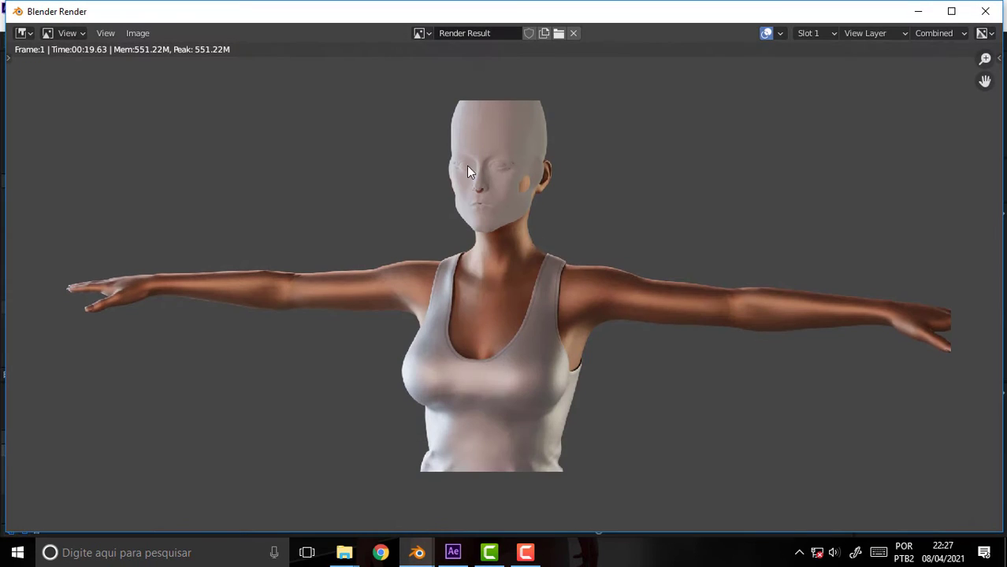
pyautogui.click(138, 34)
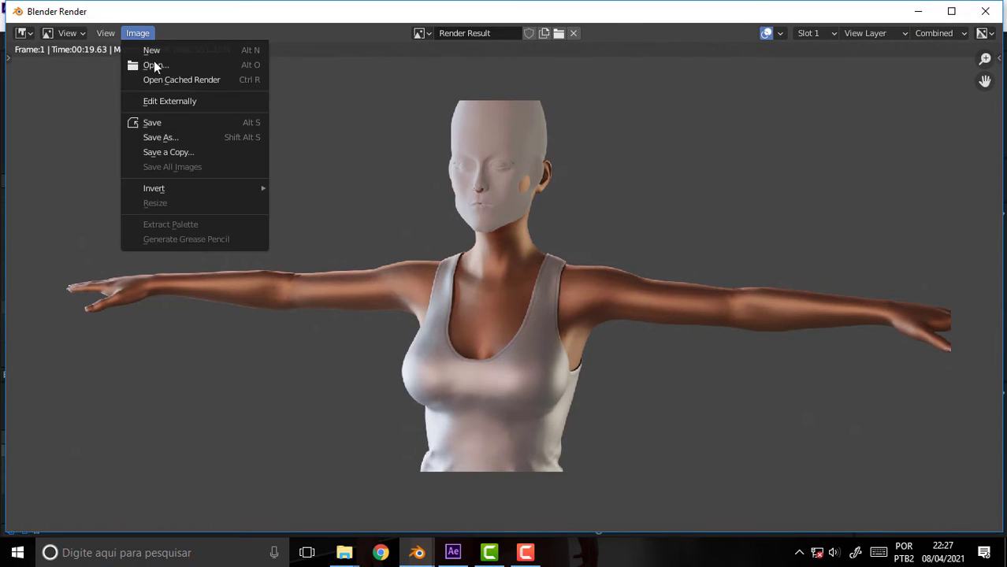
pyautogui.click(173, 138)
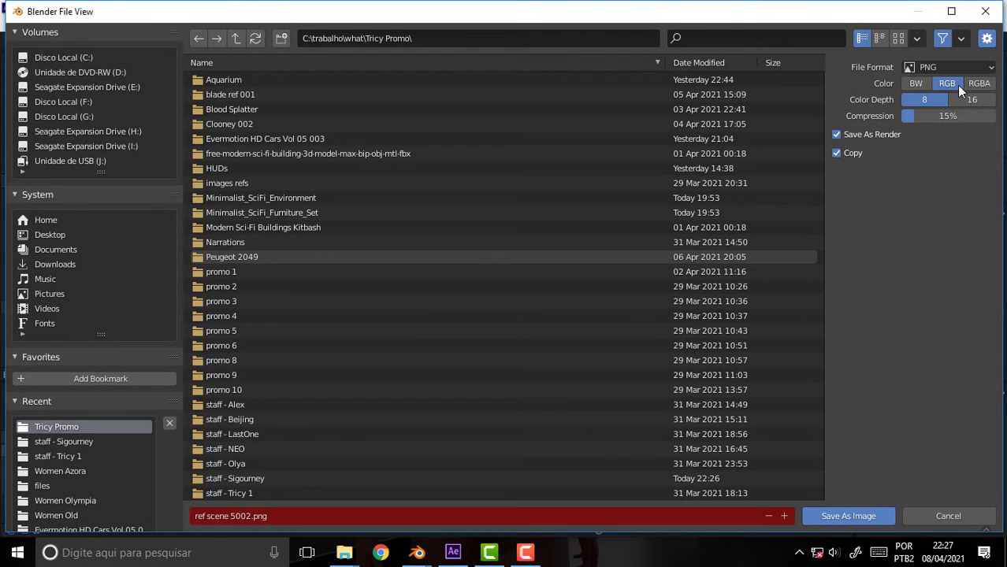
pyautogui.click(972, 100)
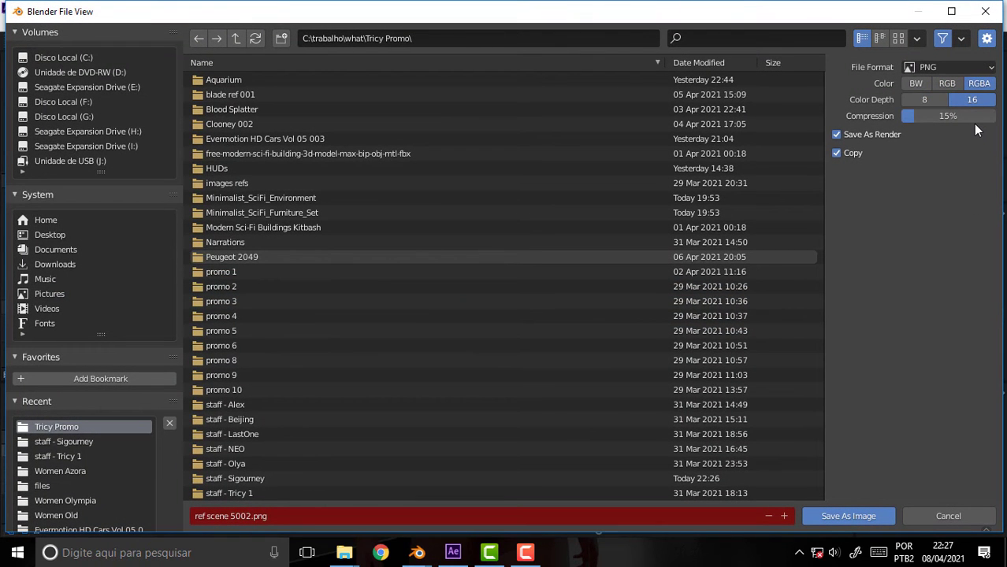
pyautogui.click(930, 99)
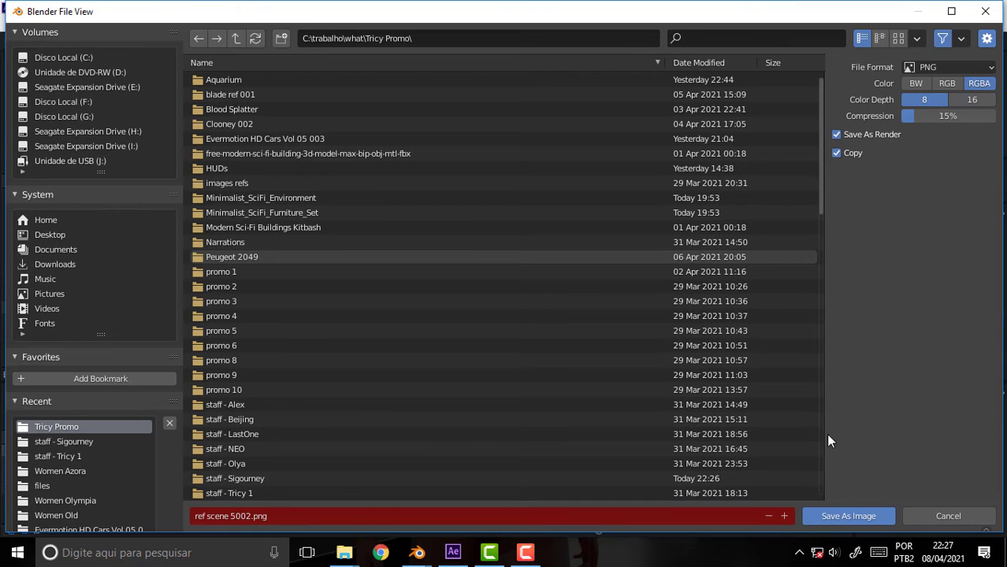
pyautogui.moveTo(820, 180); pyautogui.dragTo(830, 502)
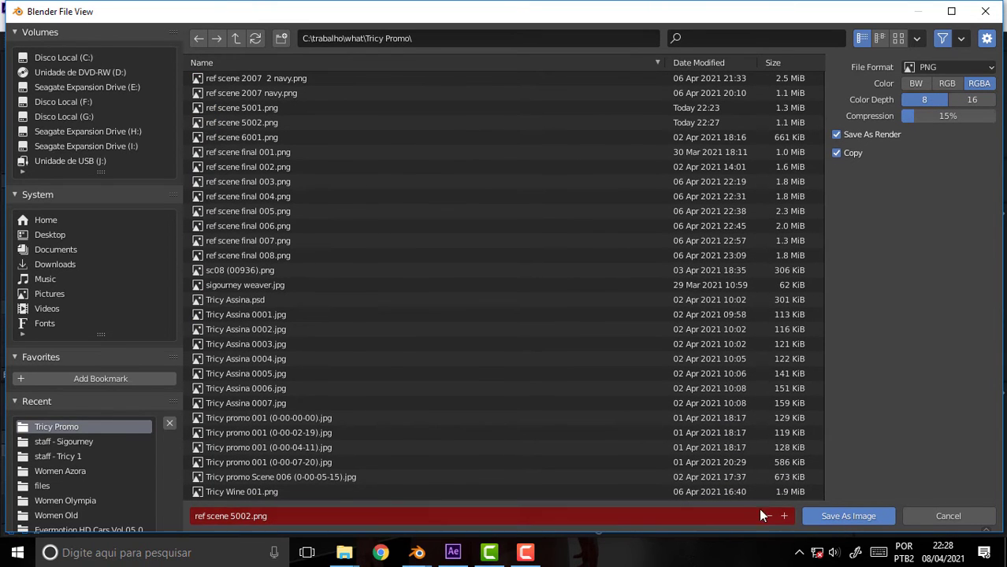
pyautogui.click(856, 512)
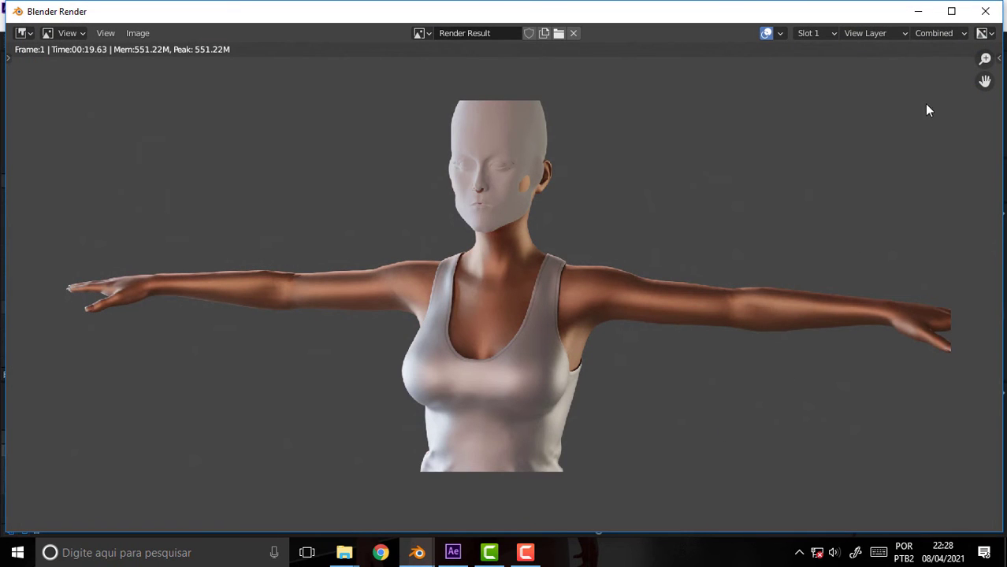
# Return to the main Sigourney Adaline 002 scene and look over the character and outliner.
pyautogui.click(918, 11)
pyautogui.moveTo(417, 552)
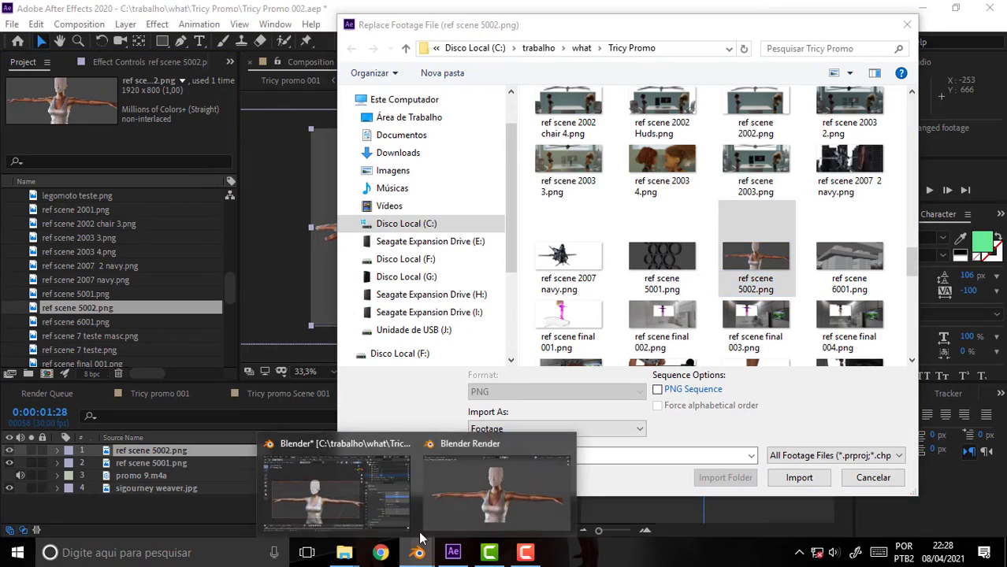
pyautogui.click(347, 496)
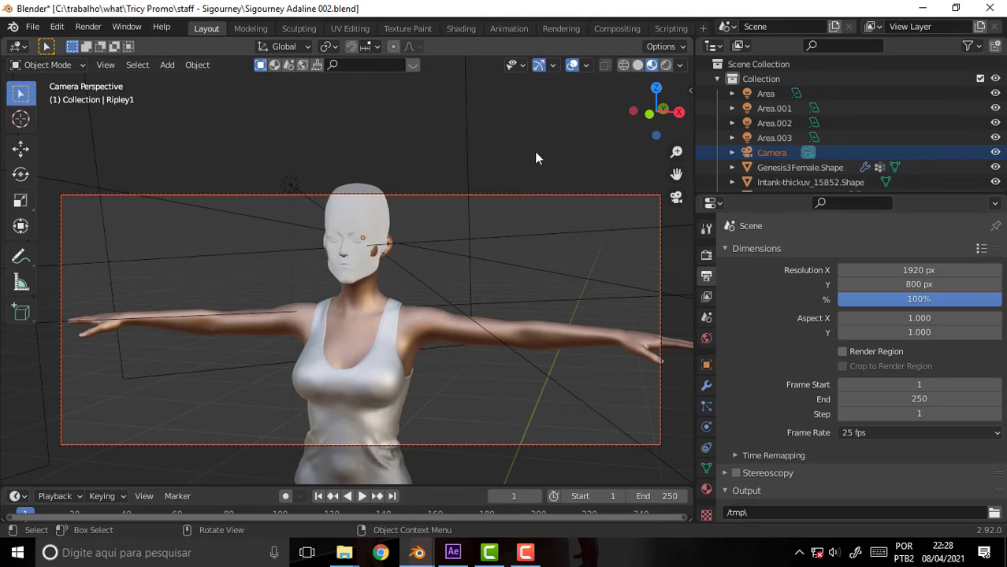
pyautogui.moveTo(534, 151)
pyautogui.mouseDown(button='middle')
pyautogui.moveTo(476, 190)
pyautogui.moveTo(527, 186)
pyautogui.mouseUp(button='middle')
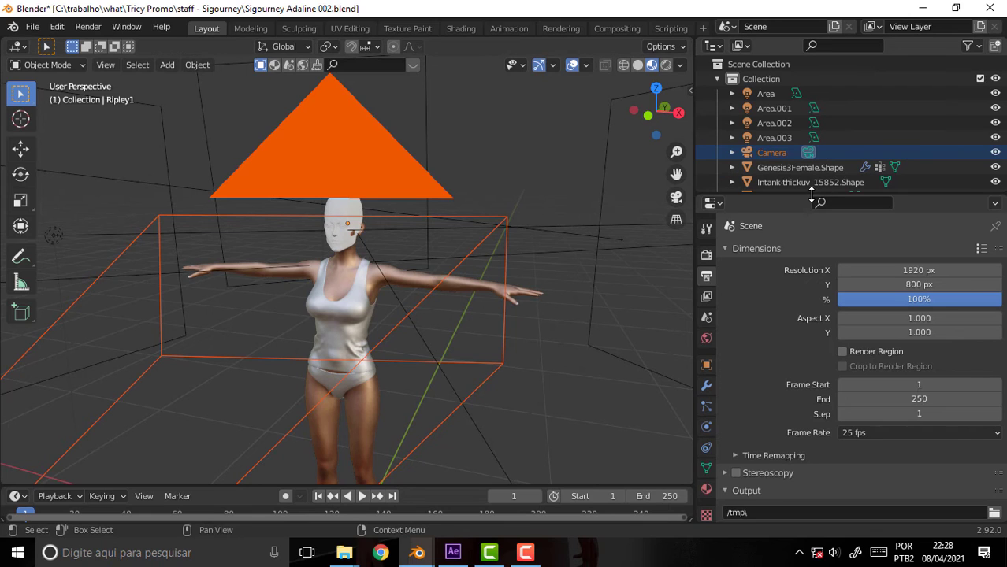
pyautogui.moveTo(810, 197); pyautogui.dragTo(815, 234)
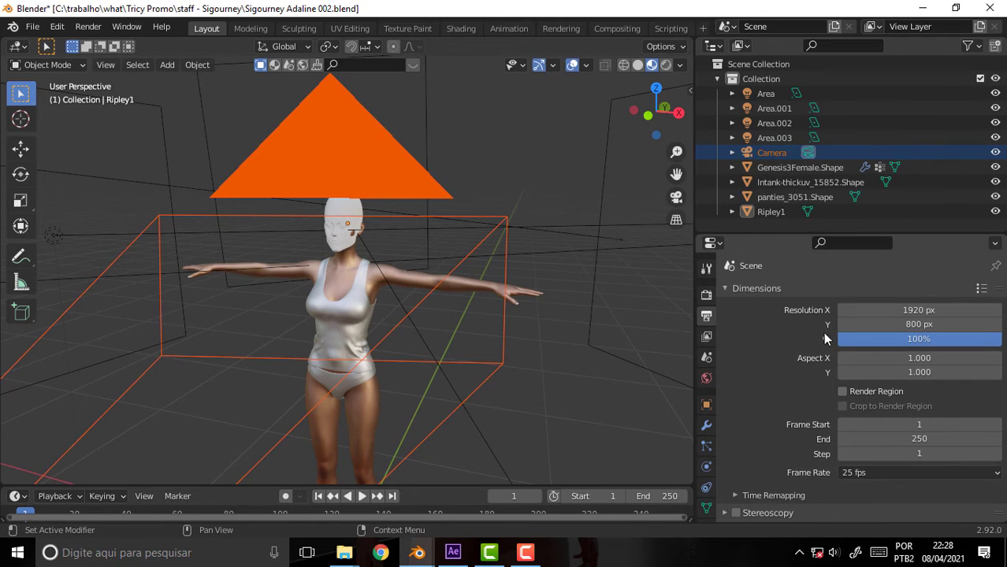
pyautogui.scroll(-3, 883, 338)
pyautogui.scroll(-2, 878, 340)
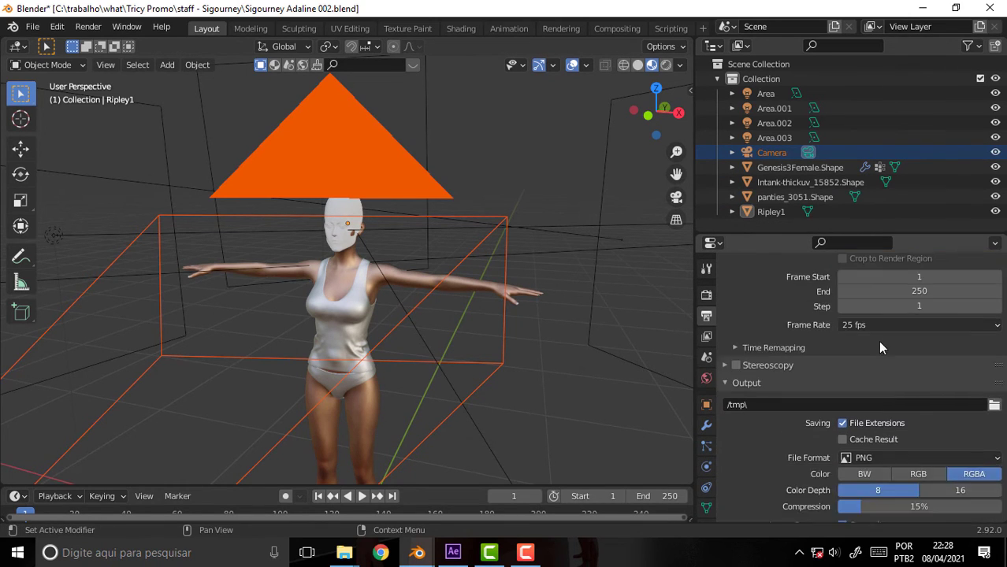
pyautogui.scroll(-2, 878, 344)
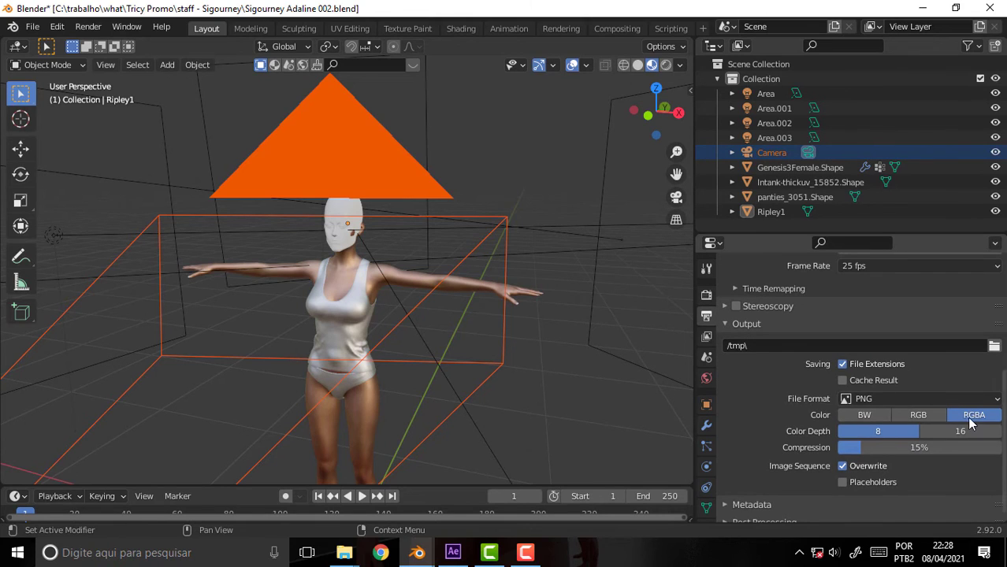
pyautogui.scroll(-1, 868, 411)
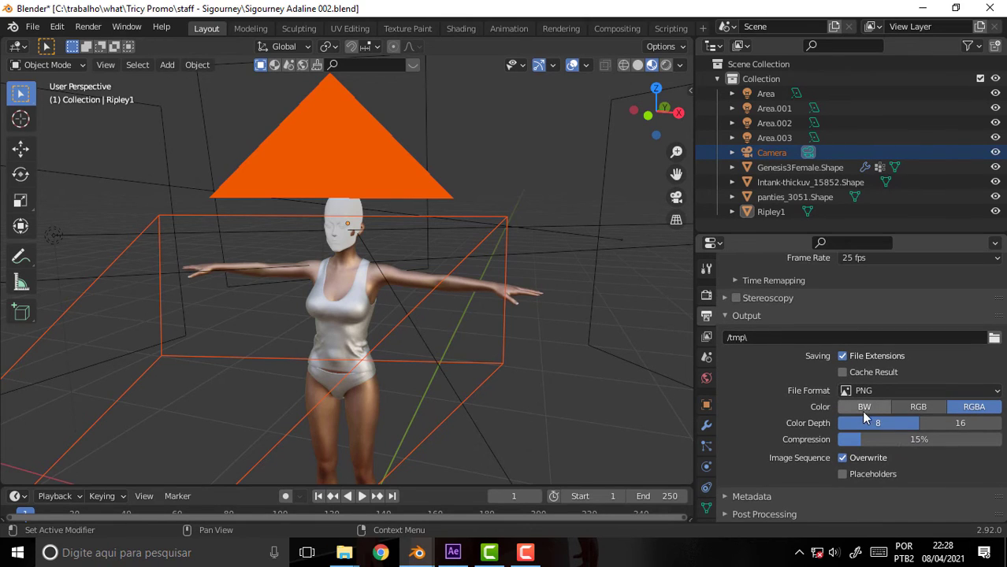
# Show the render result window, then close the unfinished render.
pyautogui.click(88, 26)
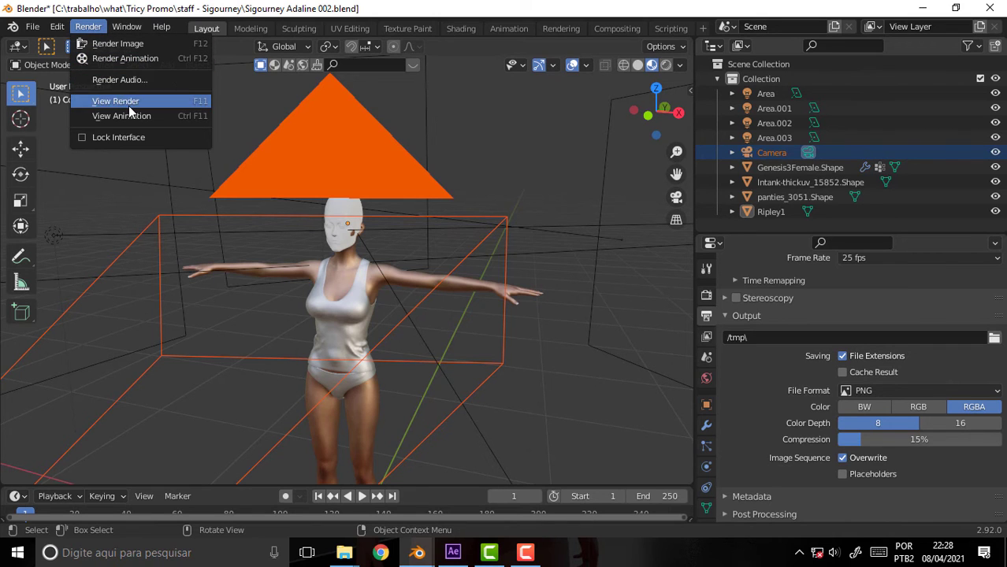
pyautogui.click(118, 43)
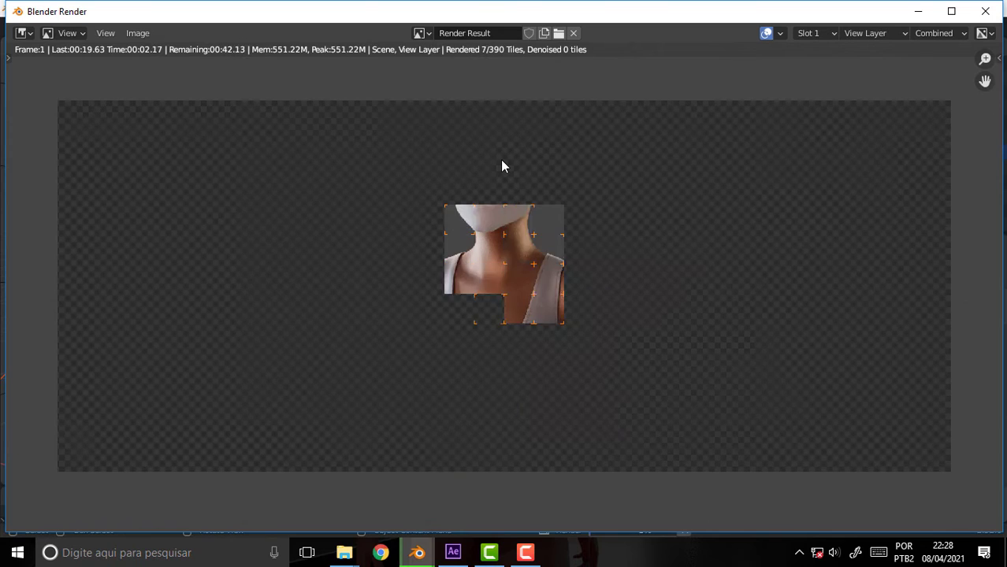
pyautogui.click(991, 18)
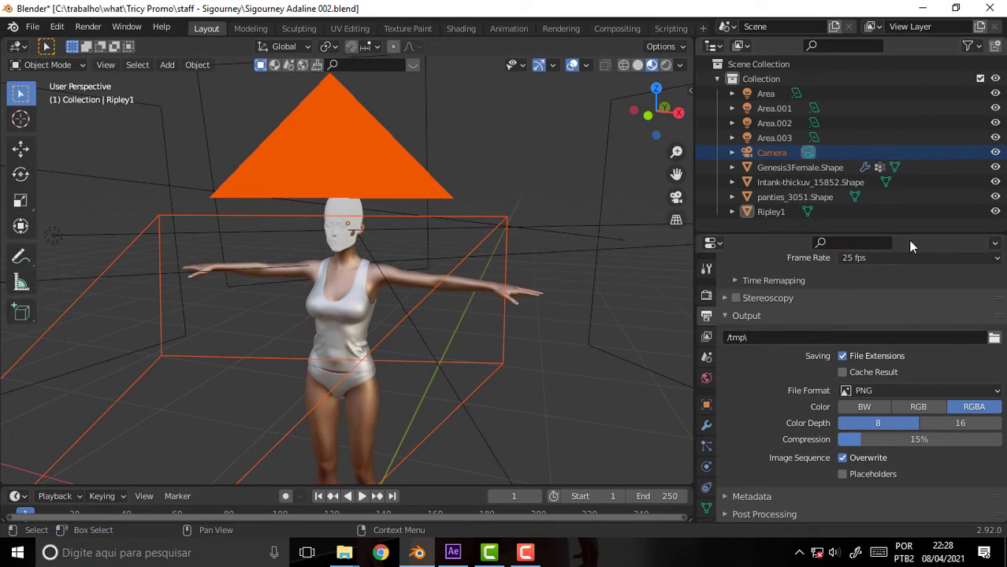
# Enable Transparent in the Film render settings.
pyautogui.click(706, 295)
pyautogui.scroll(5, 903, 315)
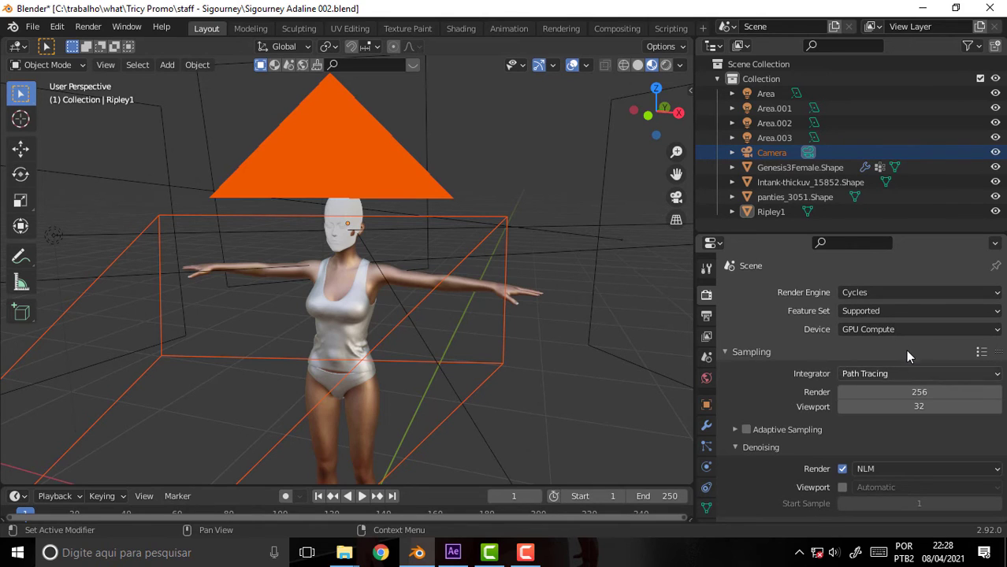
pyautogui.scroll(-5, 904, 339)
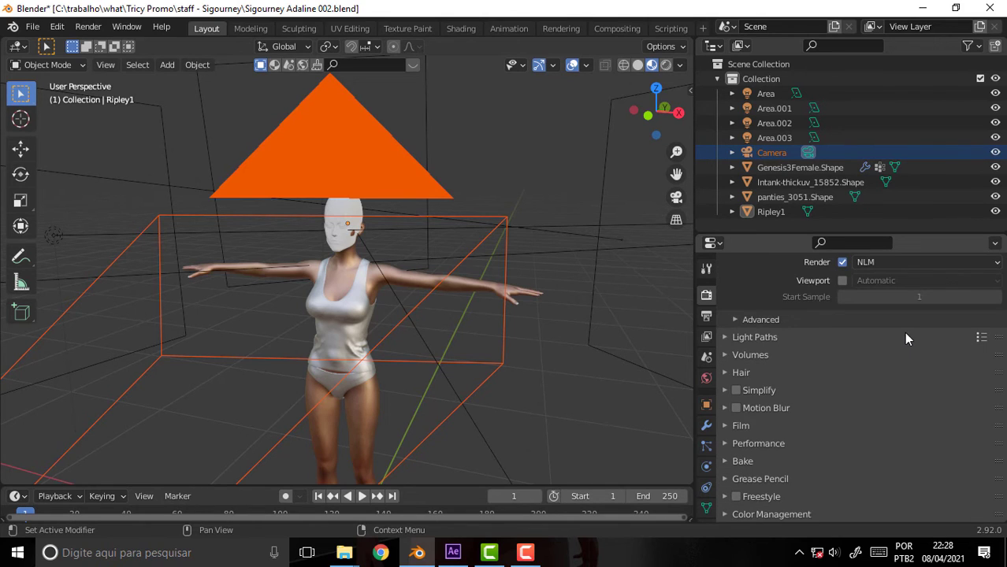
pyautogui.click(745, 425)
pyautogui.scroll(-4, 778, 426)
pyautogui.click(746, 383)
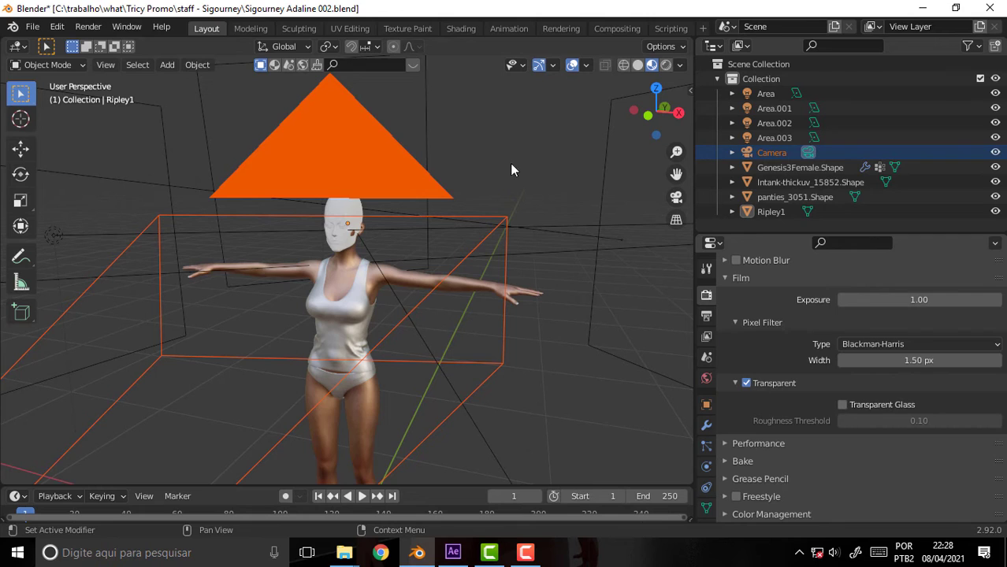
# Save the .blend file and render the character image.
pyautogui.click(32, 27)
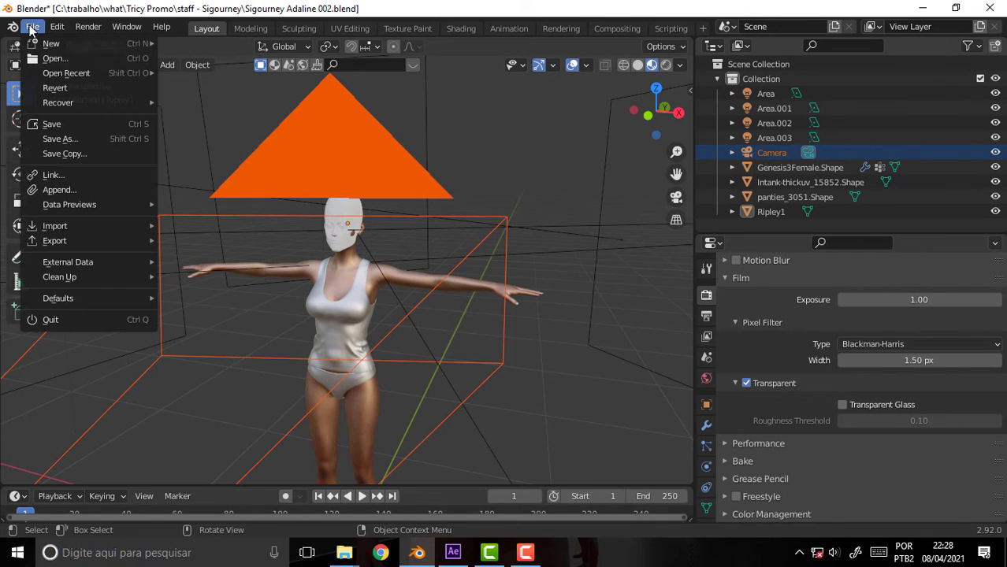
pyautogui.click(70, 124)
pyautogui.click(88, 27)
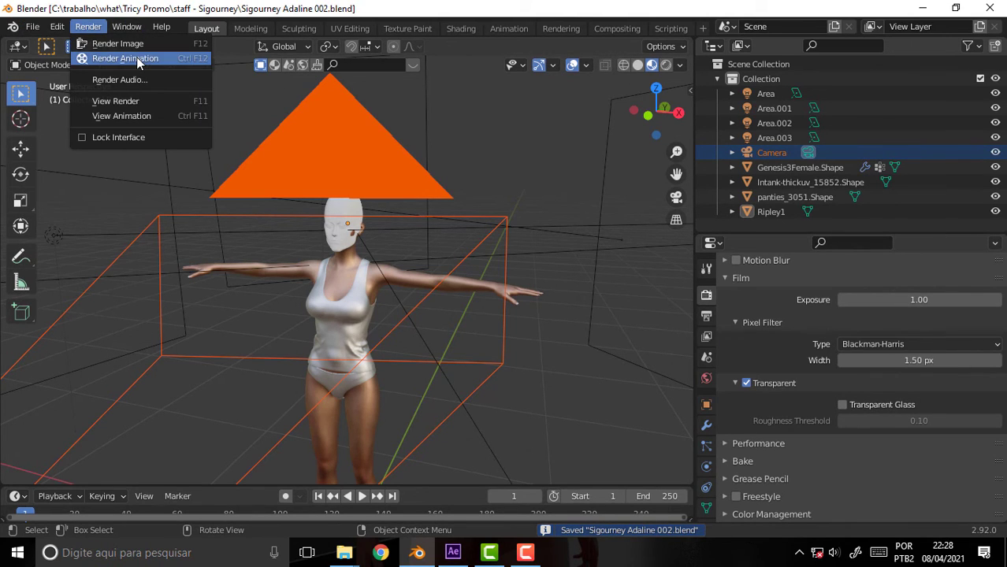
pyautogui.click(125, 45)
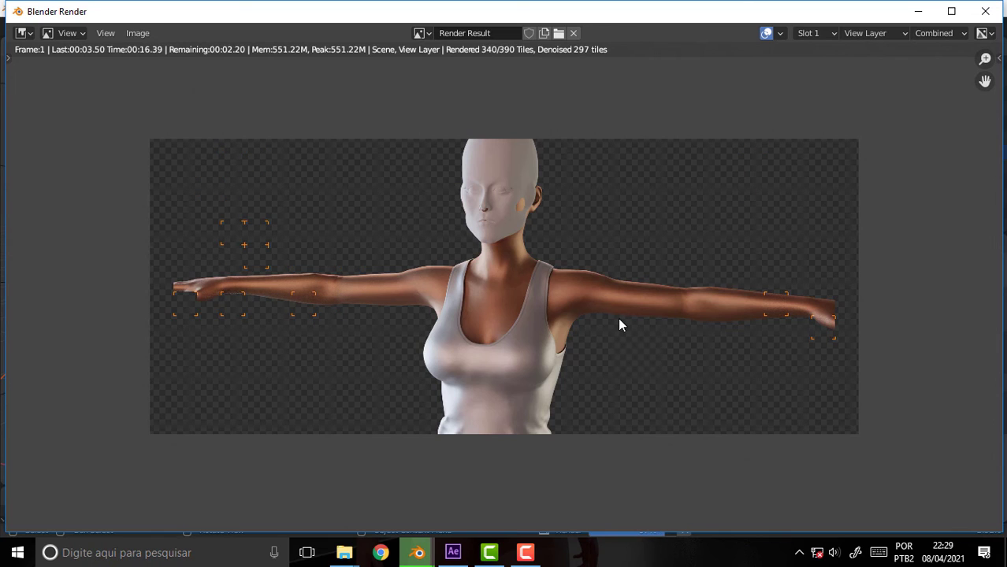
# Save the transparent render as ref scene 5002.png and import it as the replacement footage in After Effects.
pyautogui.click(140, 34)
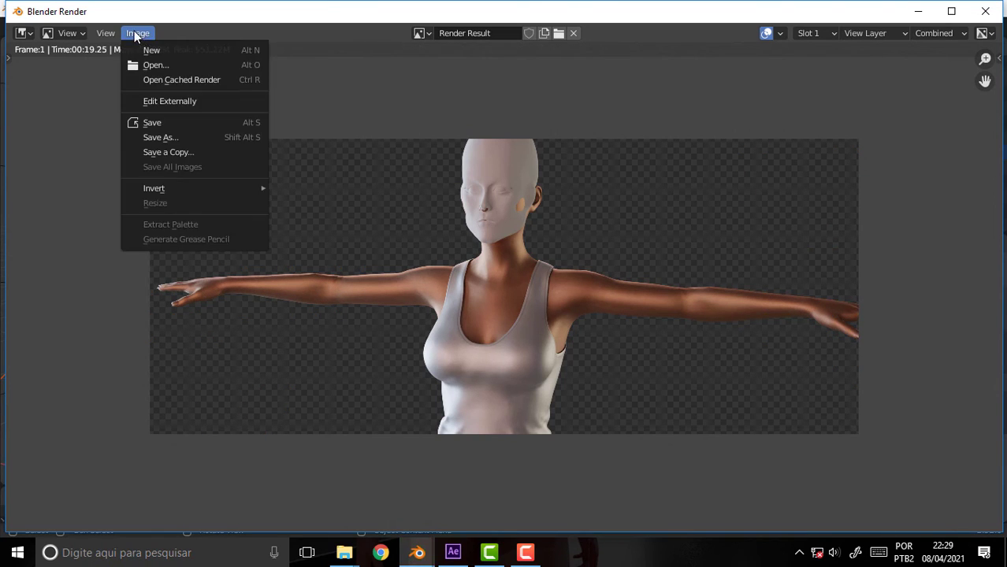
pyautogui.click(179, 138)
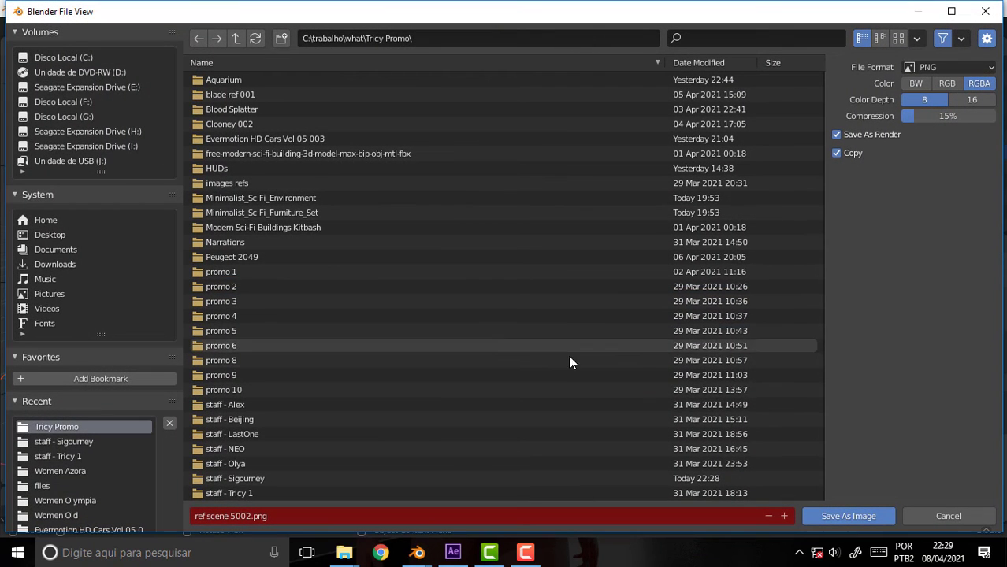
pyautogui.click(848, 516)
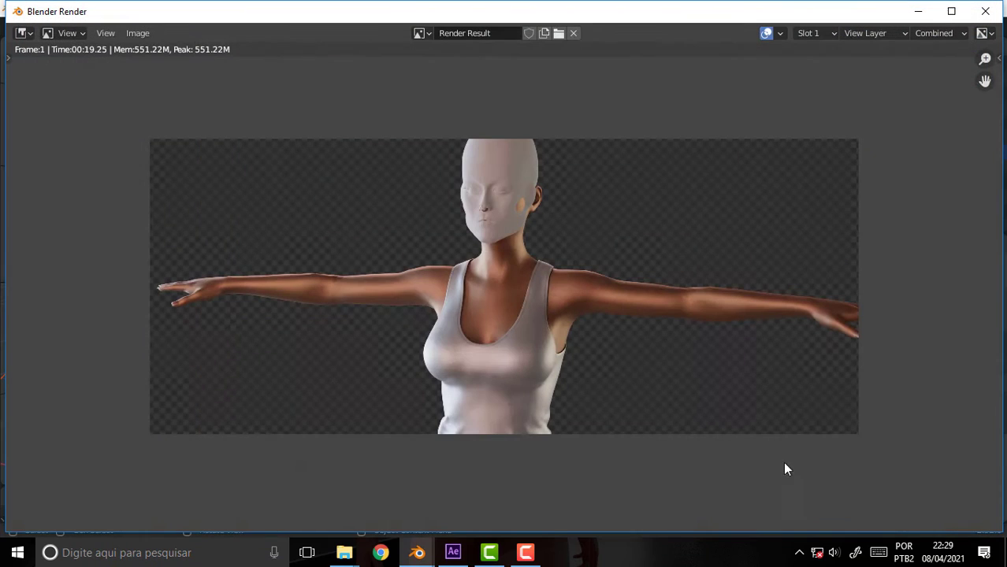
pyautogui.click(453, 554)
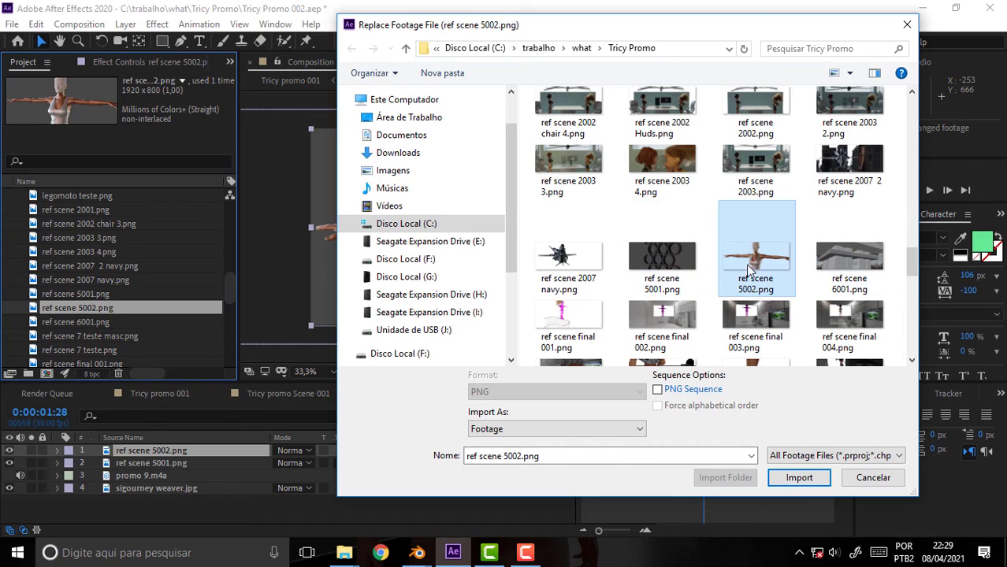
pyautogui.click(796, 478)
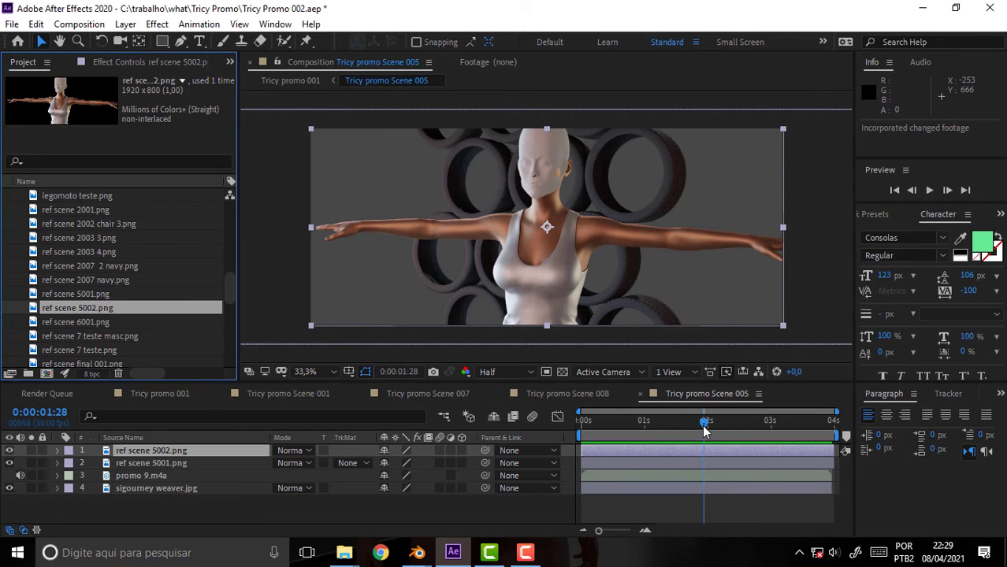
# Shift the ref scene 5001 and 5002 layers to start at 0:00:02:01, then return to Tricy promo 001.
pyautogui.moveTo(706, 421); pyautogui.dragTo(506, 420)
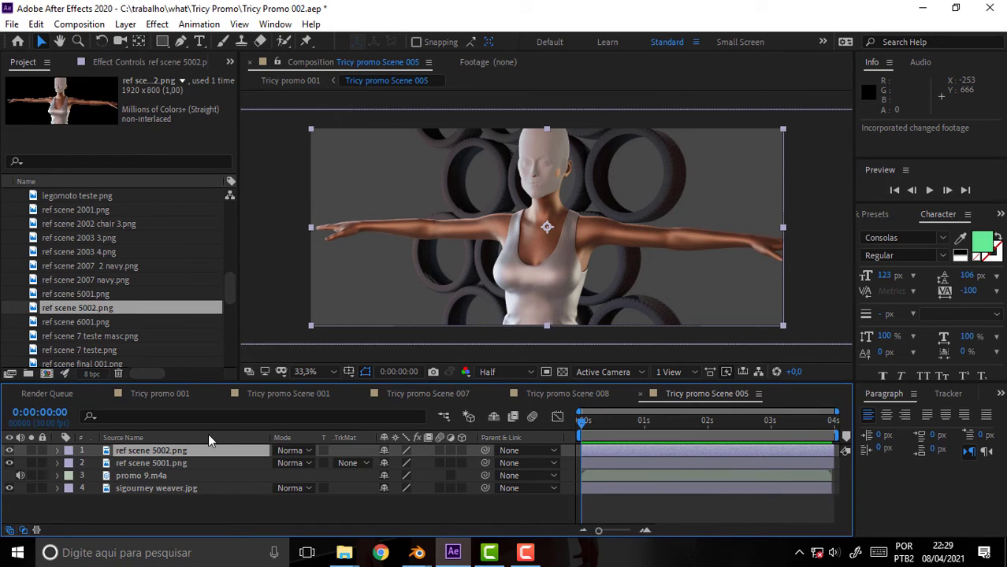
pyautogui.keyDown('shift'); pyautogui.click(759, 463); pyautogui.keyUp('shift')
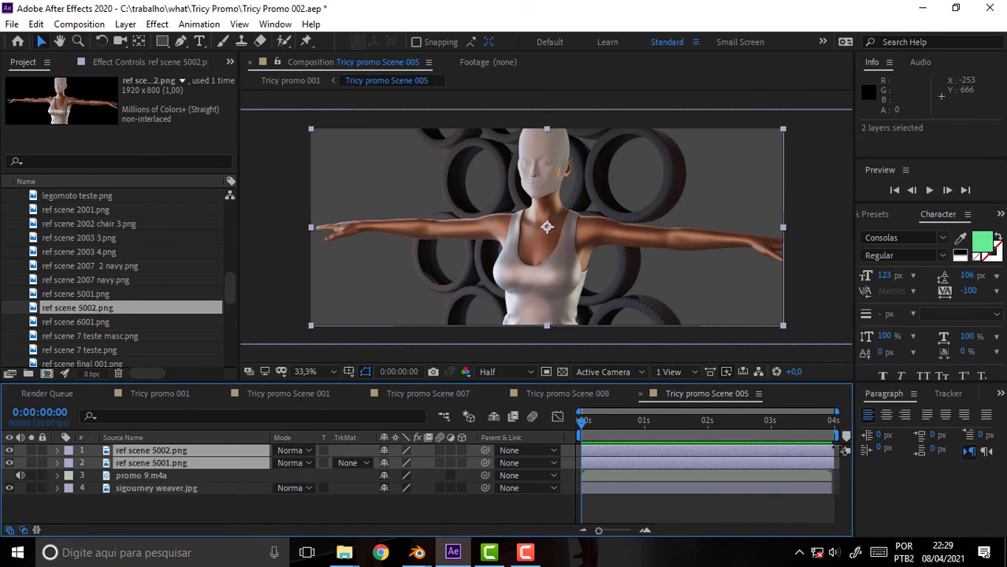
pyautogui.moveTo(836, 447); pyautogui.dragTo(830, 457)
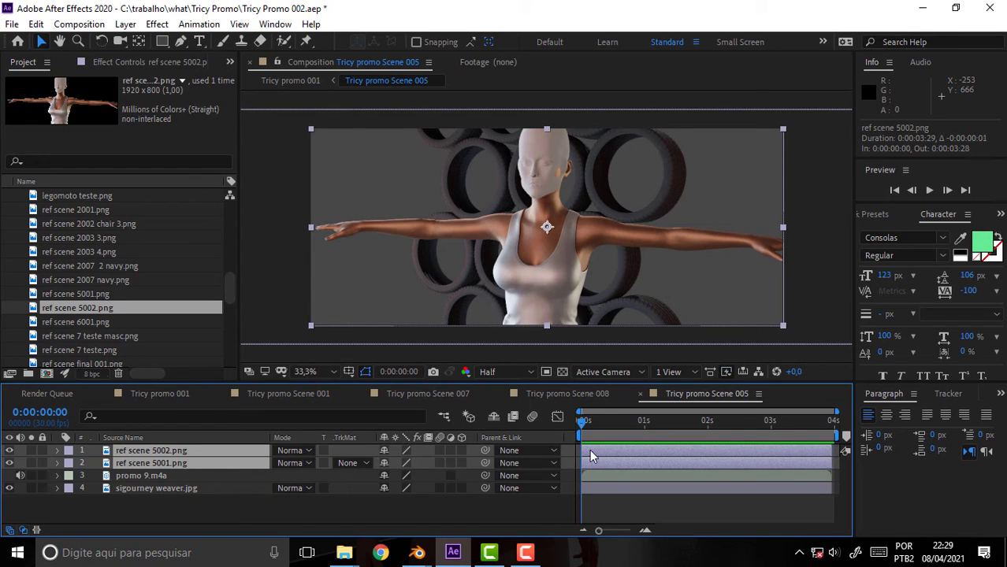
pyautogui.moveTo(582, 450); pyautogui.dragTo(714, 455)
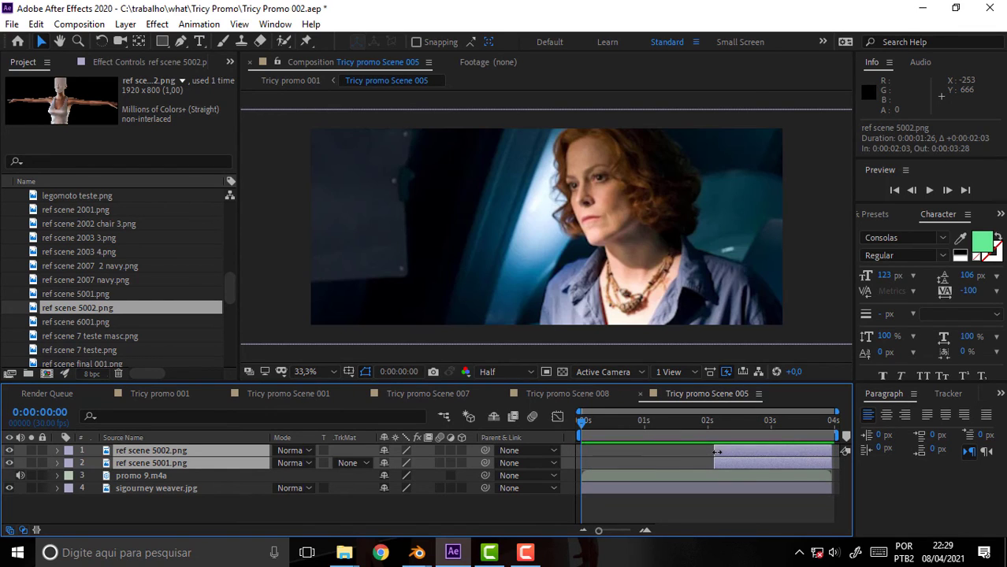
pyautogui.moveTo(594, 422)
pyautogui.mouseDown()
pyautogui.moveTo(756, 423)
pyautogui.moveTo(628, 433)
pyautogui.moveTo(820, 435)
pyautogui.moveTo(584, 438)
pyautogui.moveTo(907, 436)
pyautogui.moveTo(518, 447)
pyautogui.mouseUp()
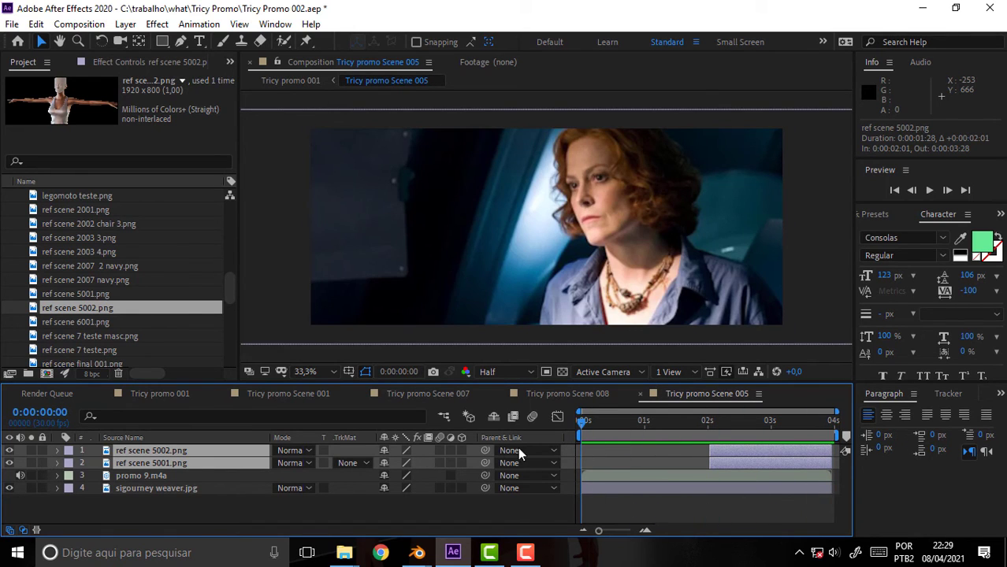
pyautogui.click(179, 392)
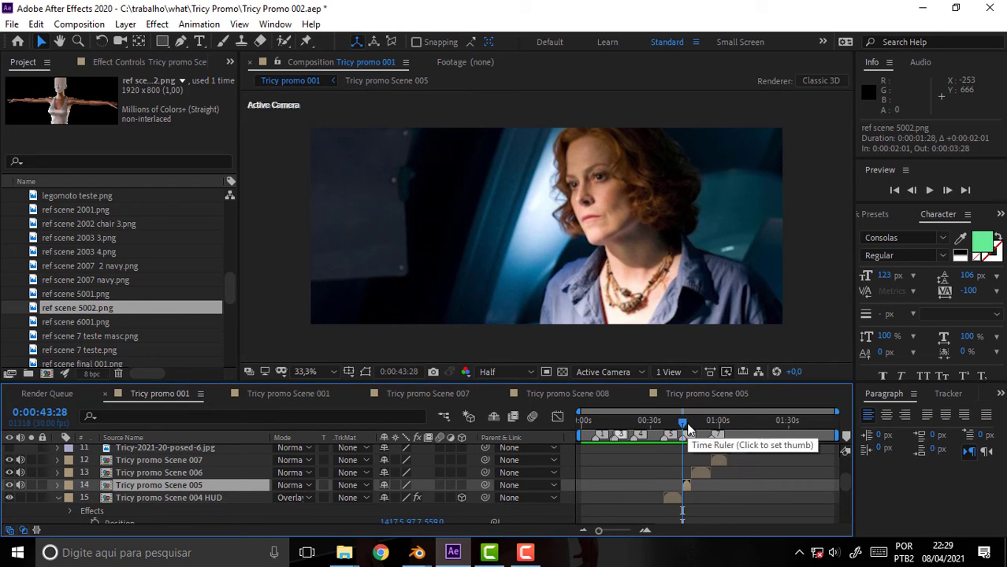
# RAM preview Tricy promo 001 from around the 0:28 mark.
pyautogui.moveTo(579, 435); pyautogui.dragTo(653, 435)
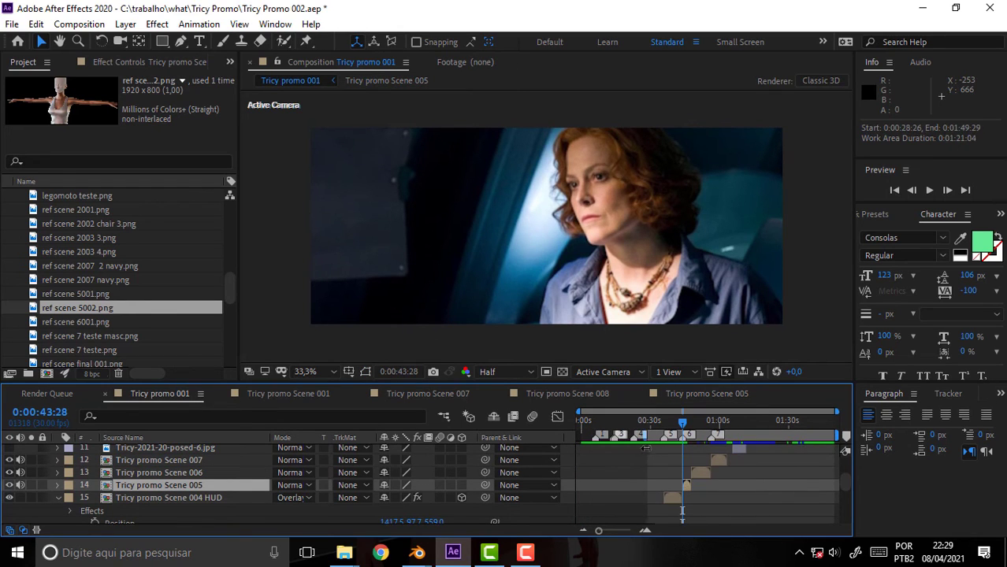
pyautogui.press('space')
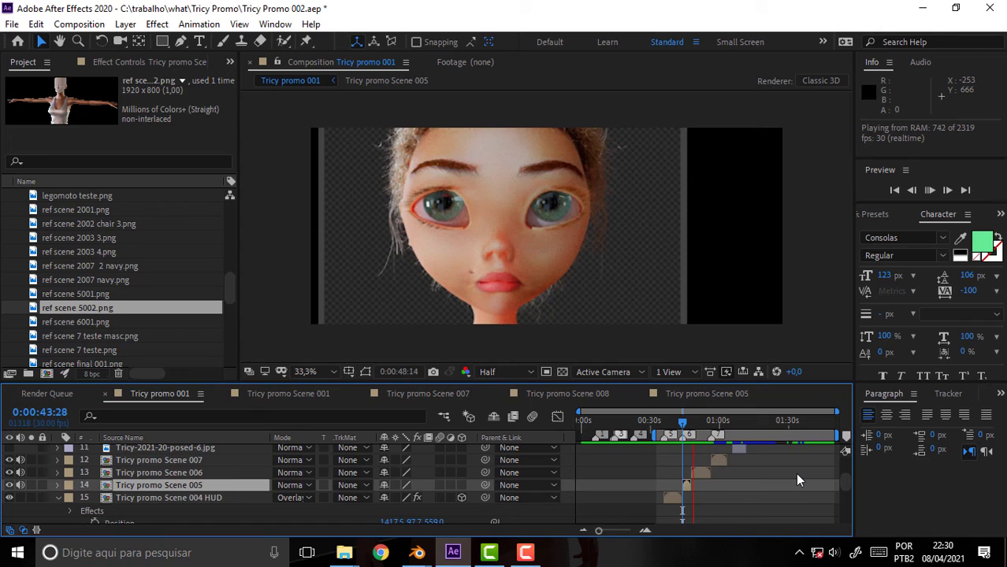
pyautogui.press('space')
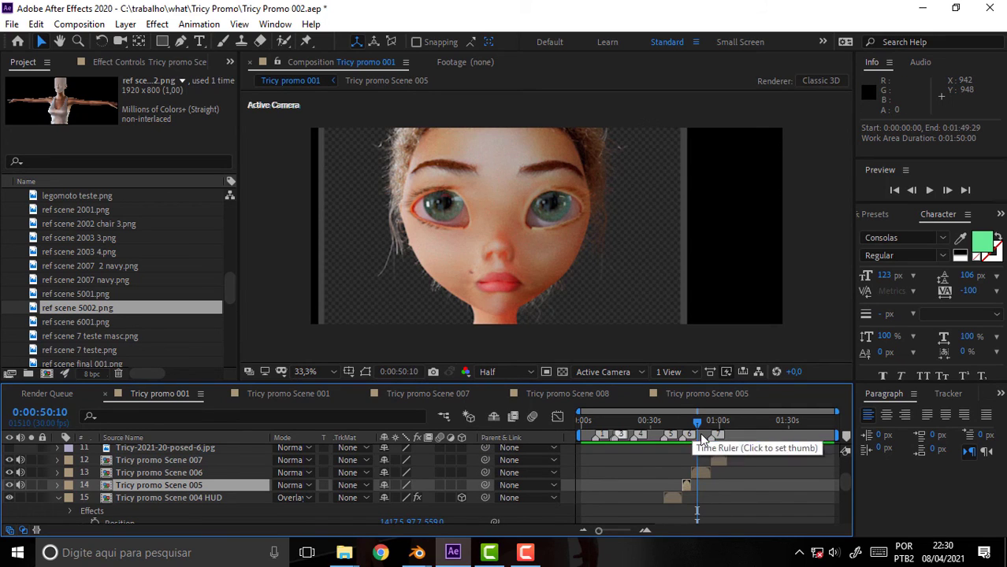
# Scrub from about 1:05 to the closing logo title card near 0:01:35.
pyautogui.scroll(3, 844, 482)
pyautogui.scroll(-3, 844, 470)
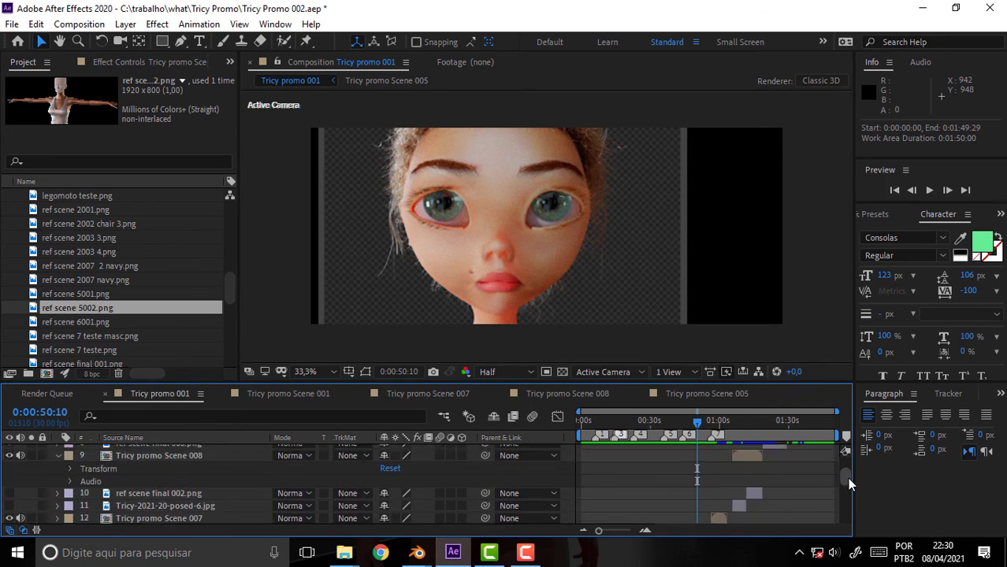
pyautogui.moveTo(697, 430)
pyautogui.mouseDown()
pyautogui.moveTo(813, 446)
pyautogui.moveTo(719, 450)
pyautogui.mouseUp()
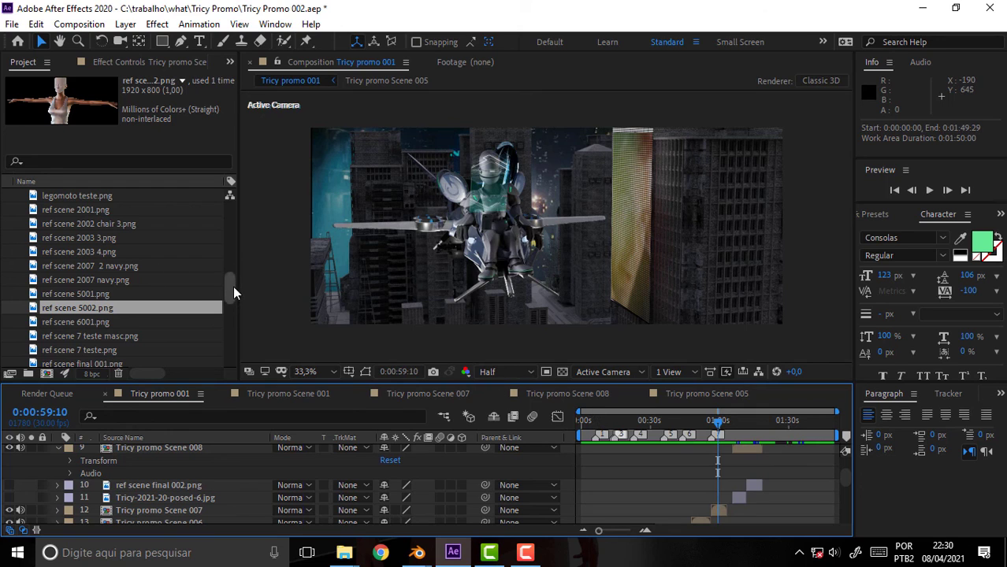
pyautogui.moveTo(233, 286); pyautogui.dragTo(231, 222)
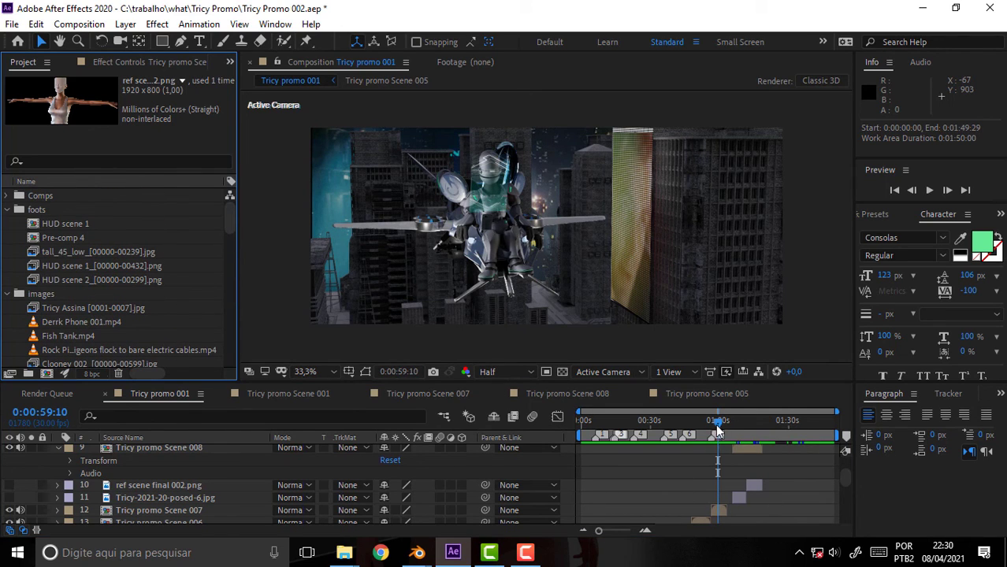
pyautogui.moveTo(715, 430)
pyautogui.mouseDown()
pyautogui.moveTo(835, 425)
pyautogui.moveTo(583, 426)
pyautogui.moveTo(724, 430)
pyautogui.moveTo(838, 451)
pyautogui.moveTo(801, 453)
pyautogui.mouseUp()
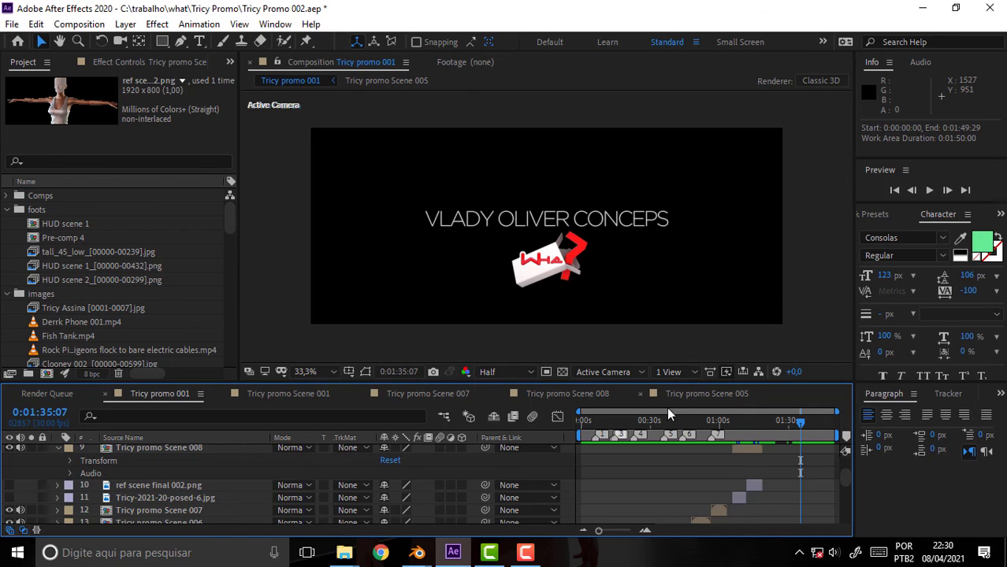
pyautogui.click(526, 553)
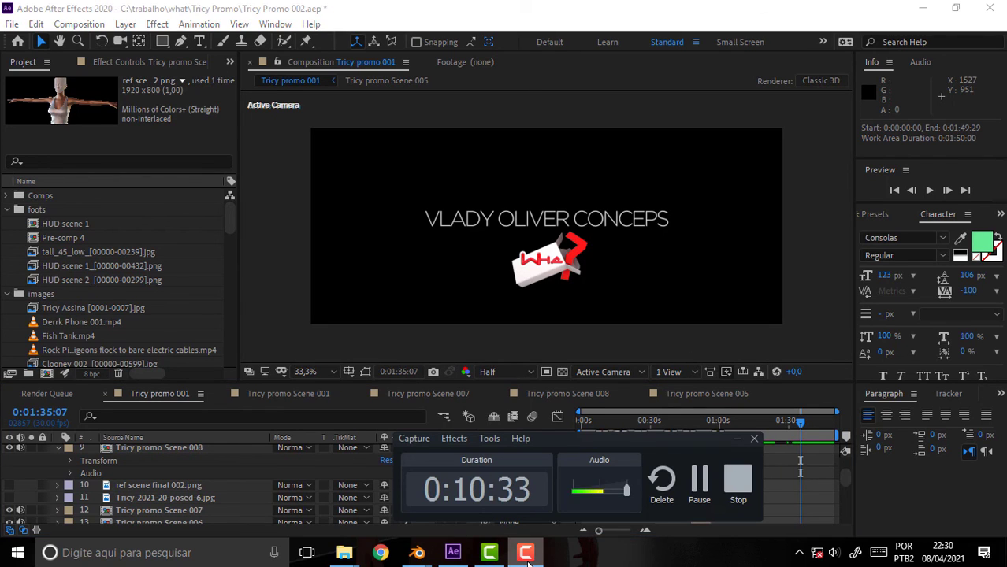